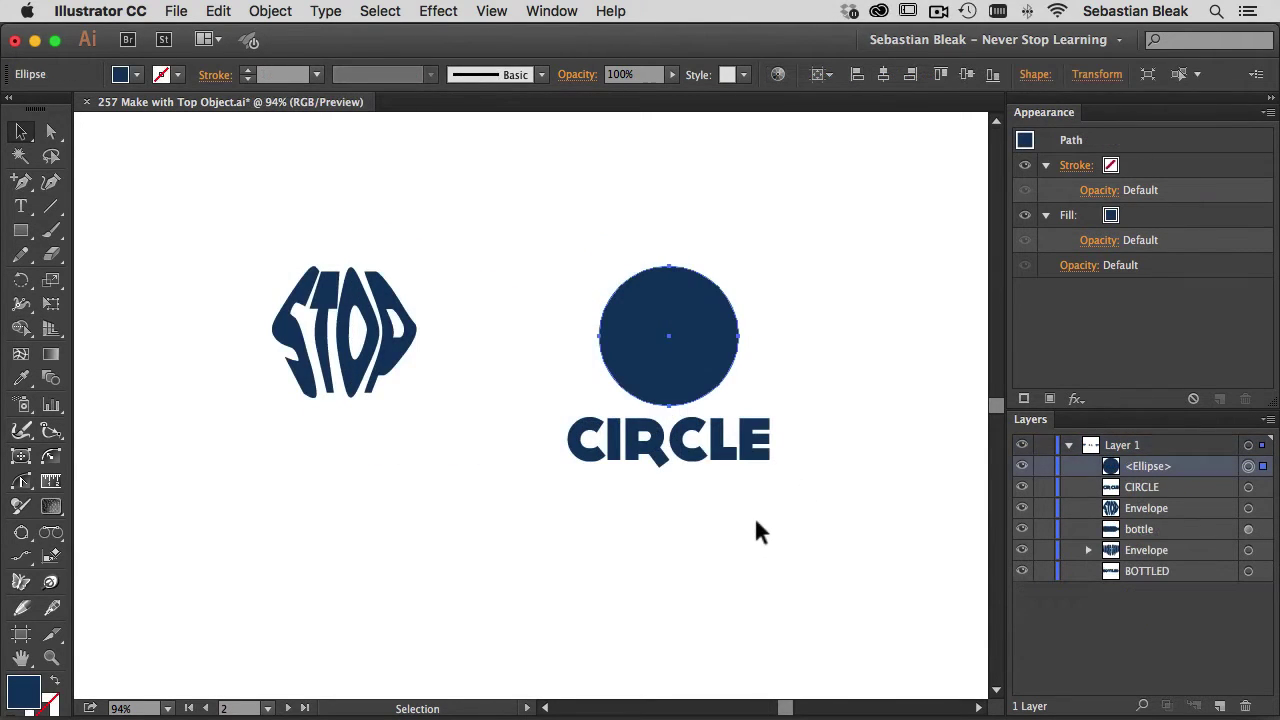
Warp CIRCLE into the ellipse with Make with Top Object (Opt+Cmd+C), then zoom in on it.
{"action": "left_click_drag", "start_coordinate": [757, 522], "coordinate": [586, 356]}
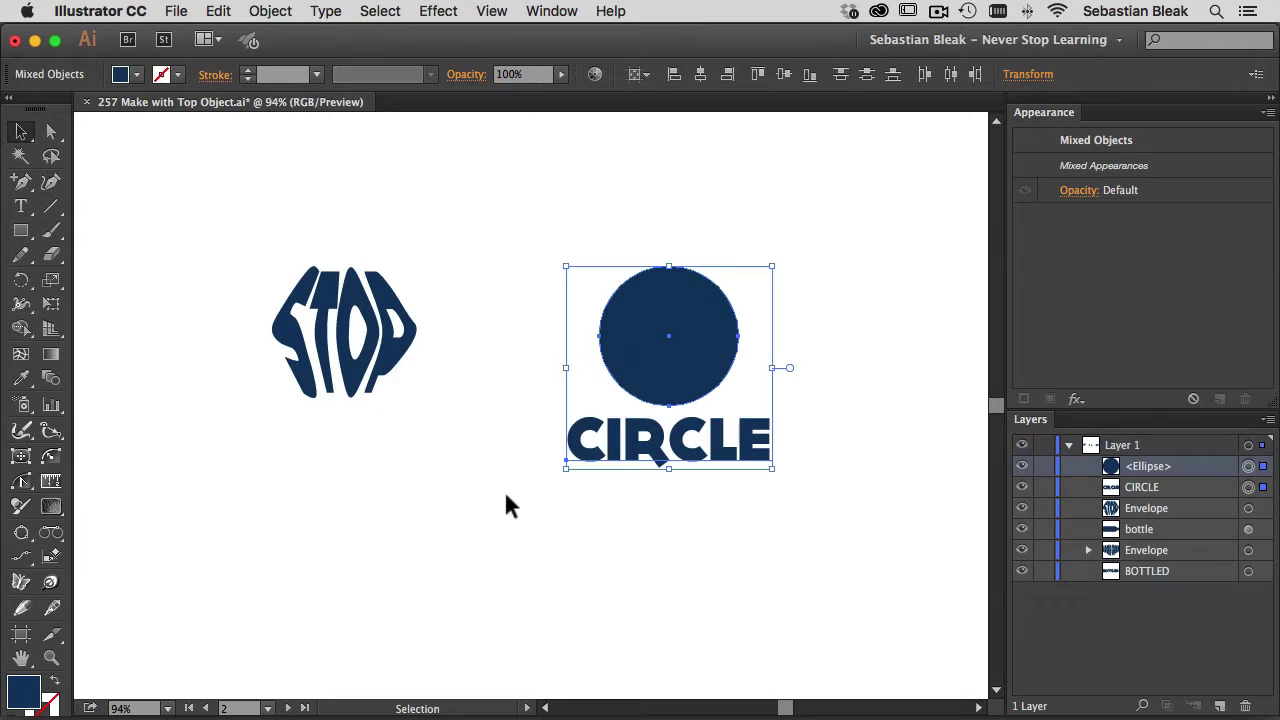
{"action": "key", "text": "alt+super+c"}
{"action": "left_click", "coordinate": [506, 497]}
{"action": "key", "text": "super+space"}
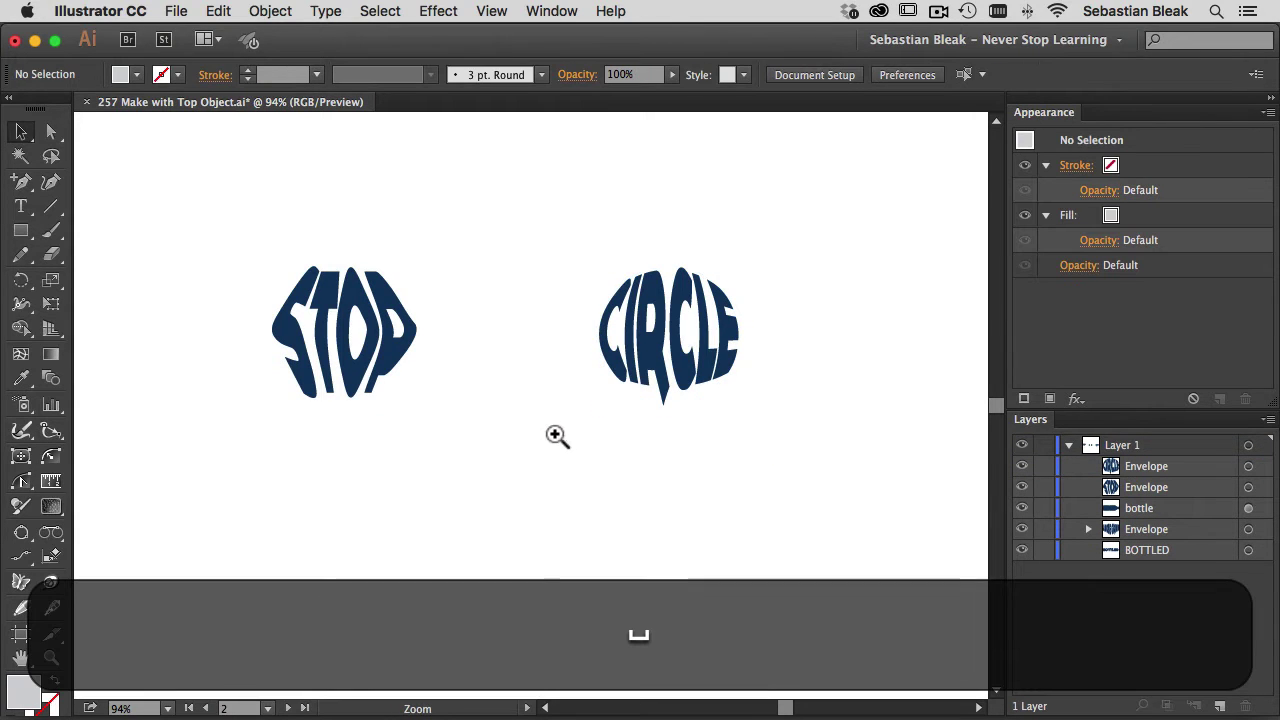
{"action": "left_click_drag", "start_coordinate": [557, 437], "coordinate": [766, 251]}
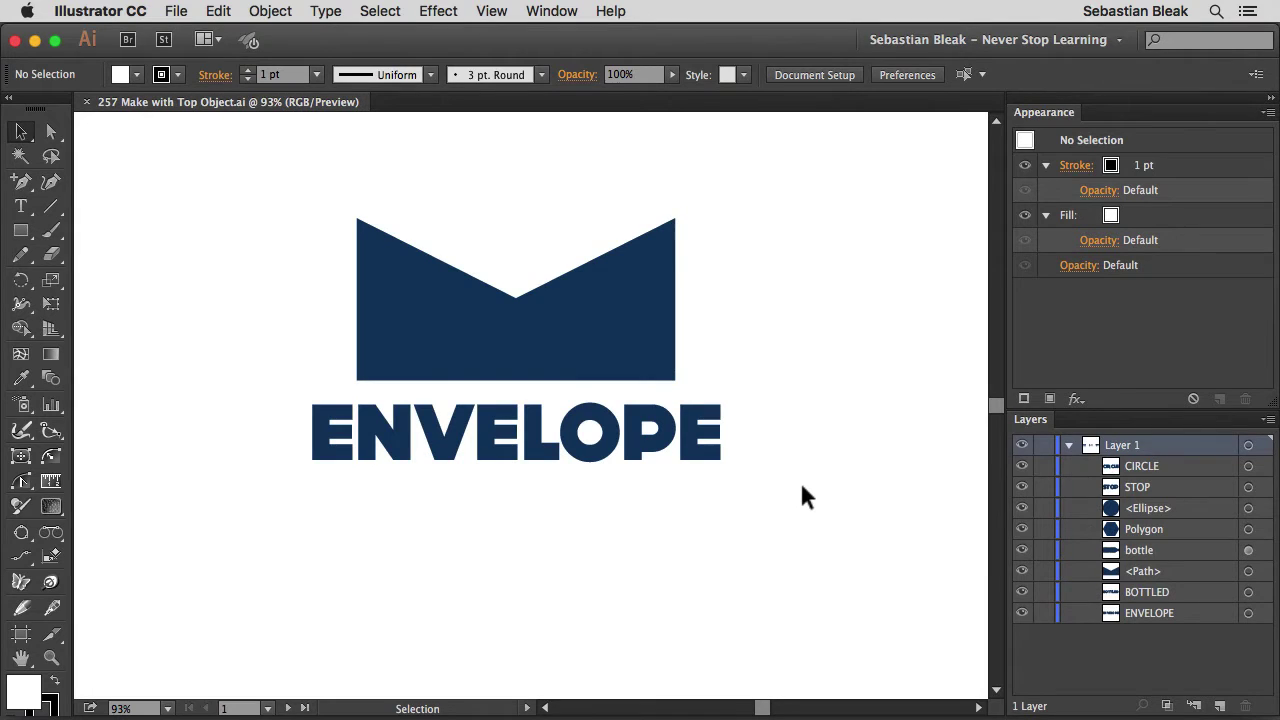
Warp ENVELOPE into the notched shape via Object > Envelope Distort > Make with Top Object.
{"action": "left_click_drag", "start_coordinate": [718, 505], "coordinate": [474, 345]}
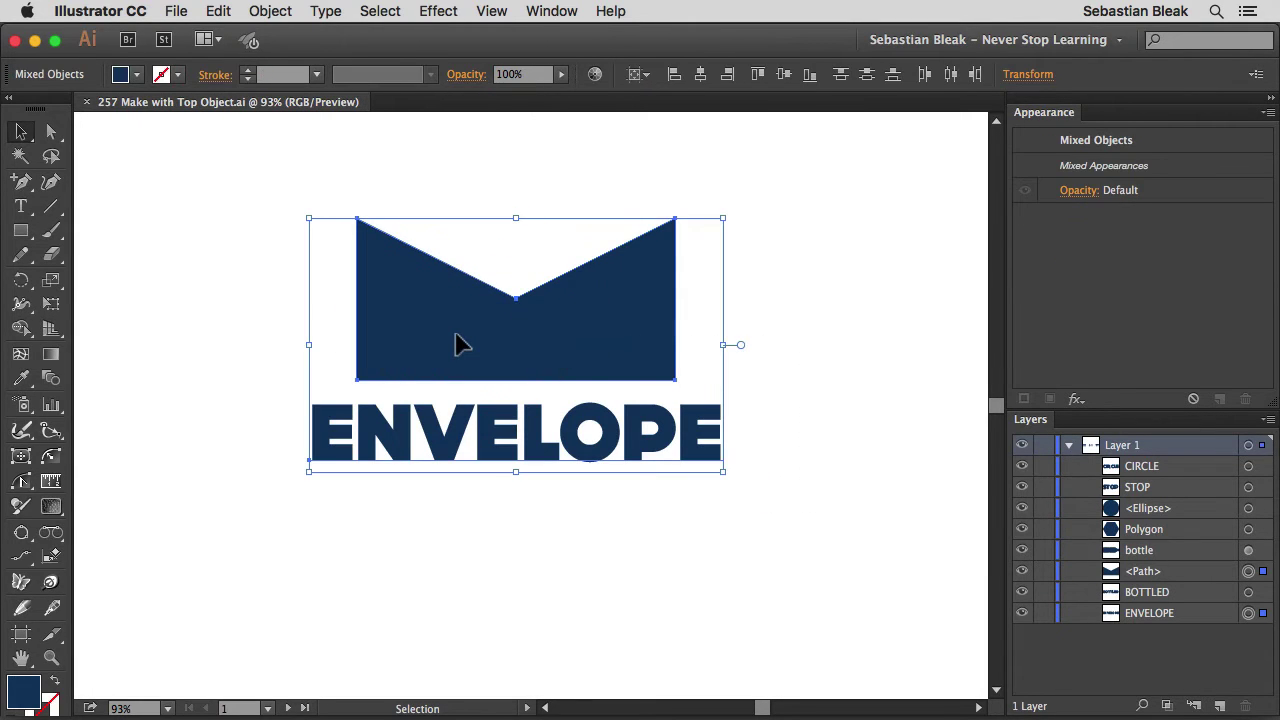
{"action": "left_click", "coordinate": [268, 11]}
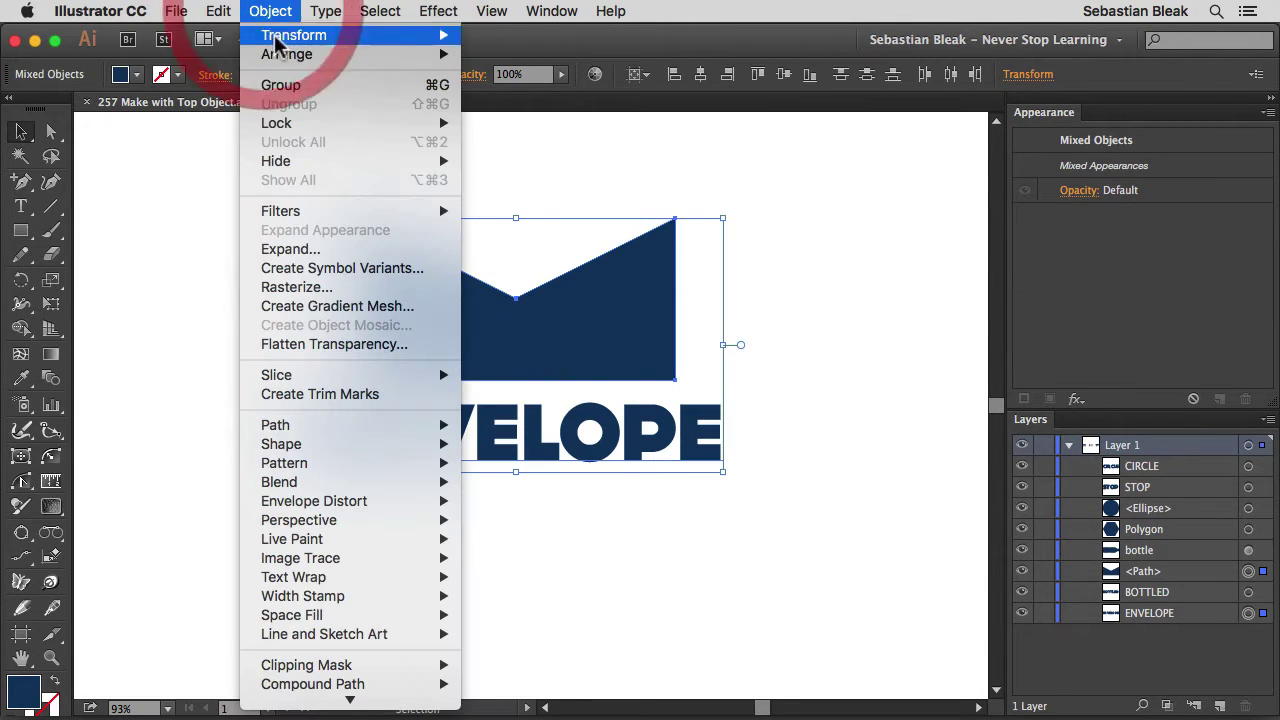
{"action": "mouse_move", "coordinate": [405, 510]}
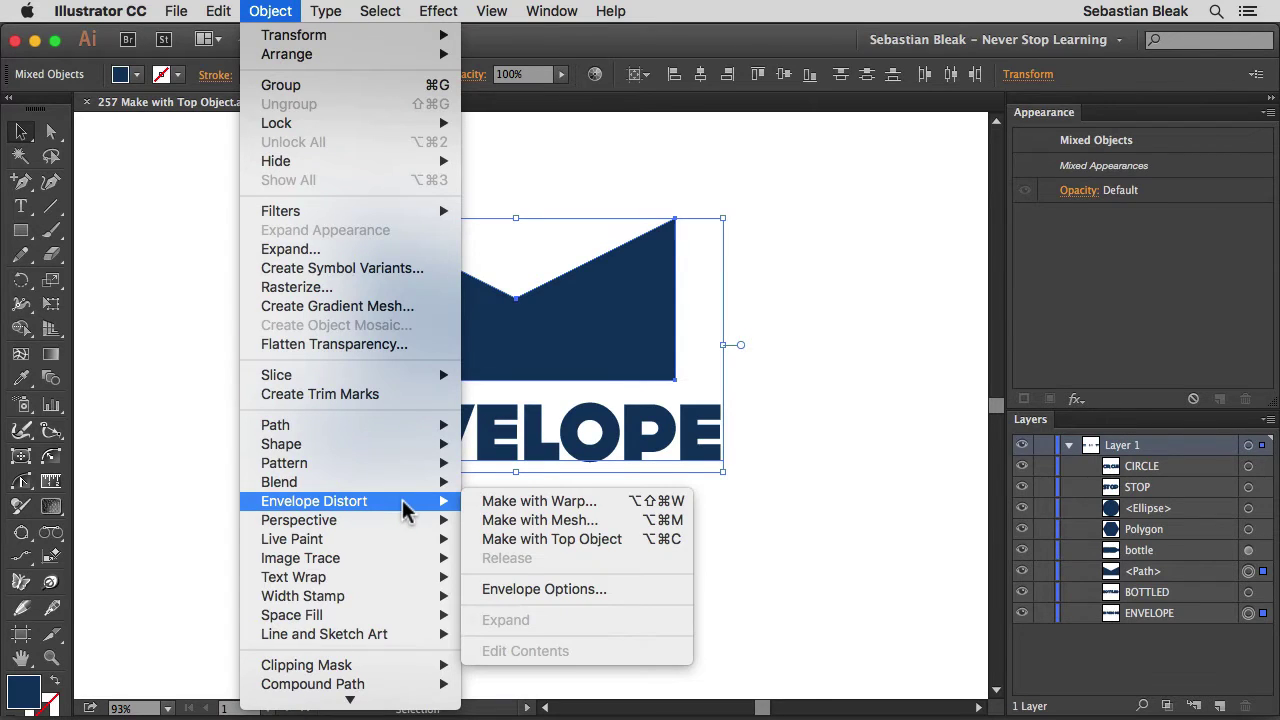
{"action": "left_click", "coordinate": [471, 543]}
Zoom in and pan to inspect the distorted ENVELOPE word.
{"action": "left_click", "coordinate": [404, 459]}
{"action": "key", "text": "space"}
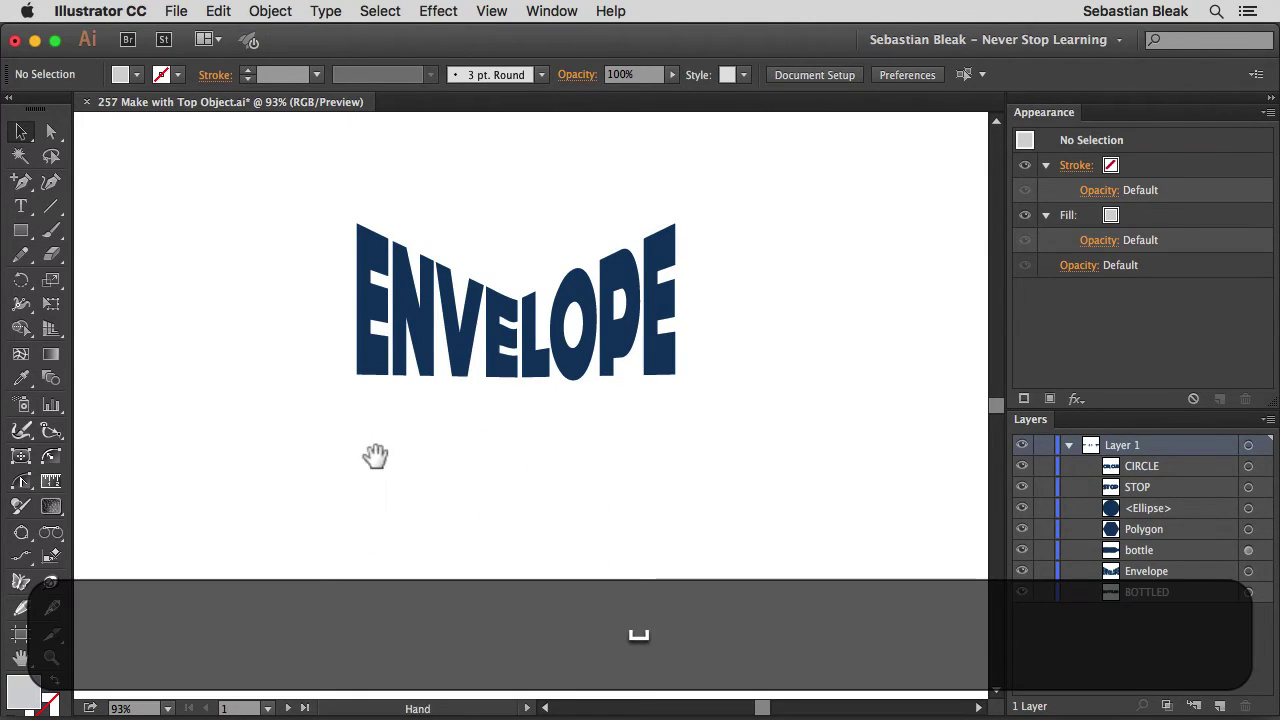
{"action": "key", "text": "ctrl+space"}
{"action": "left_click_drag", "start_coordinate": [320, 423], "coordinate": [645, 210]}
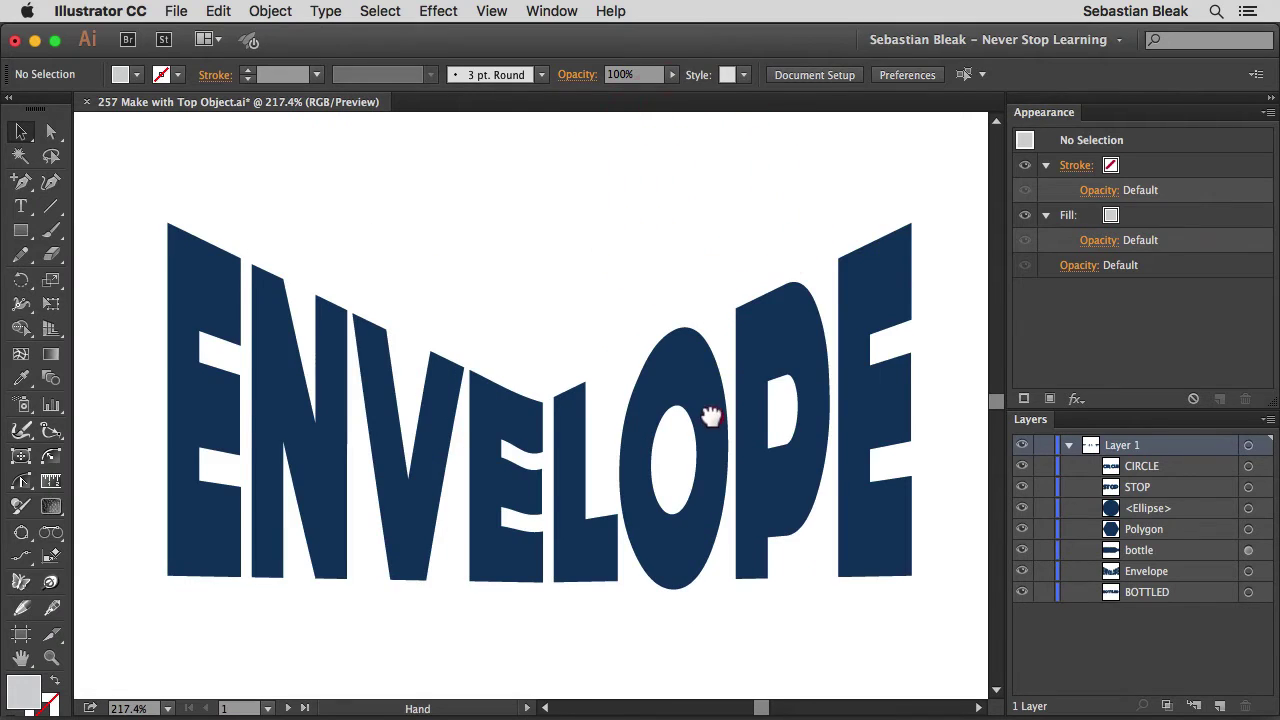
{"action": "left_click_drag", "start_coordinate": [710, 416], "coordinate": [684, 400]}
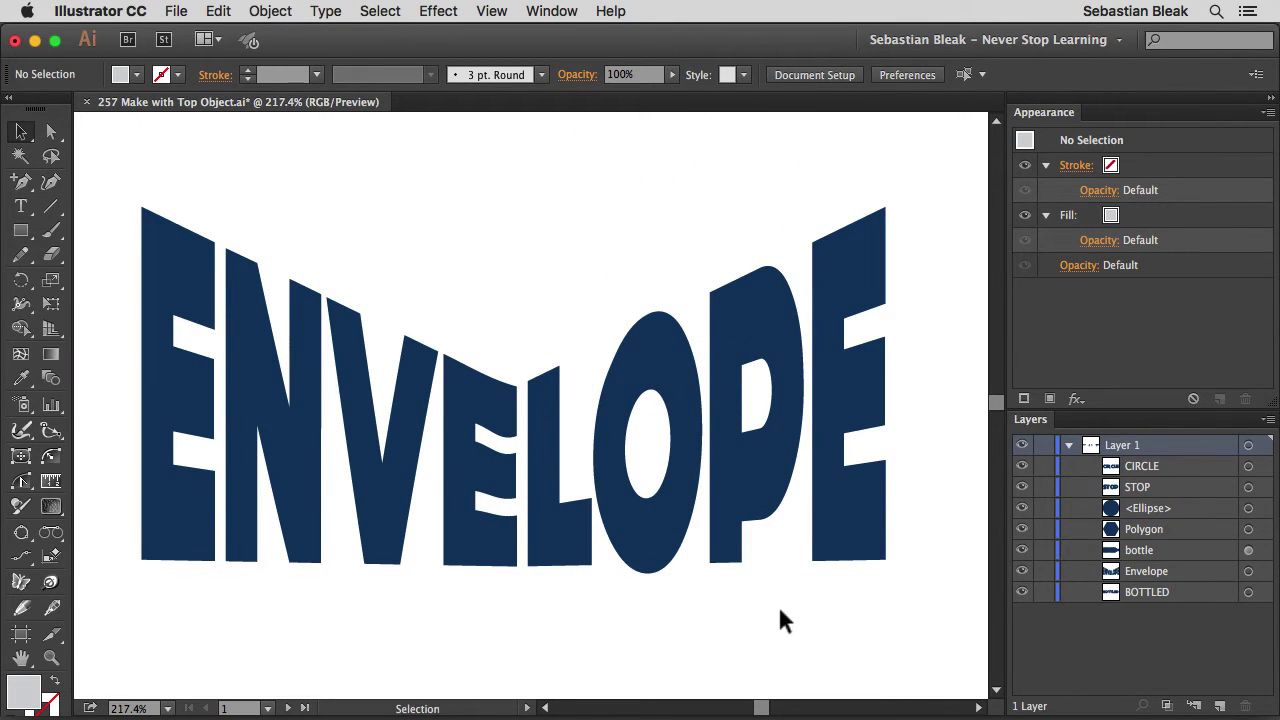
Return to 100% view, select the ENVELOPE envelope and switch to Edit Envelope.
{"action": "key", "text": "super"}
{"action": "key", "text": "super+minus"}
{"action": "key", "text": "super+minus"}
{"action": "key", "text": "super+minus"}
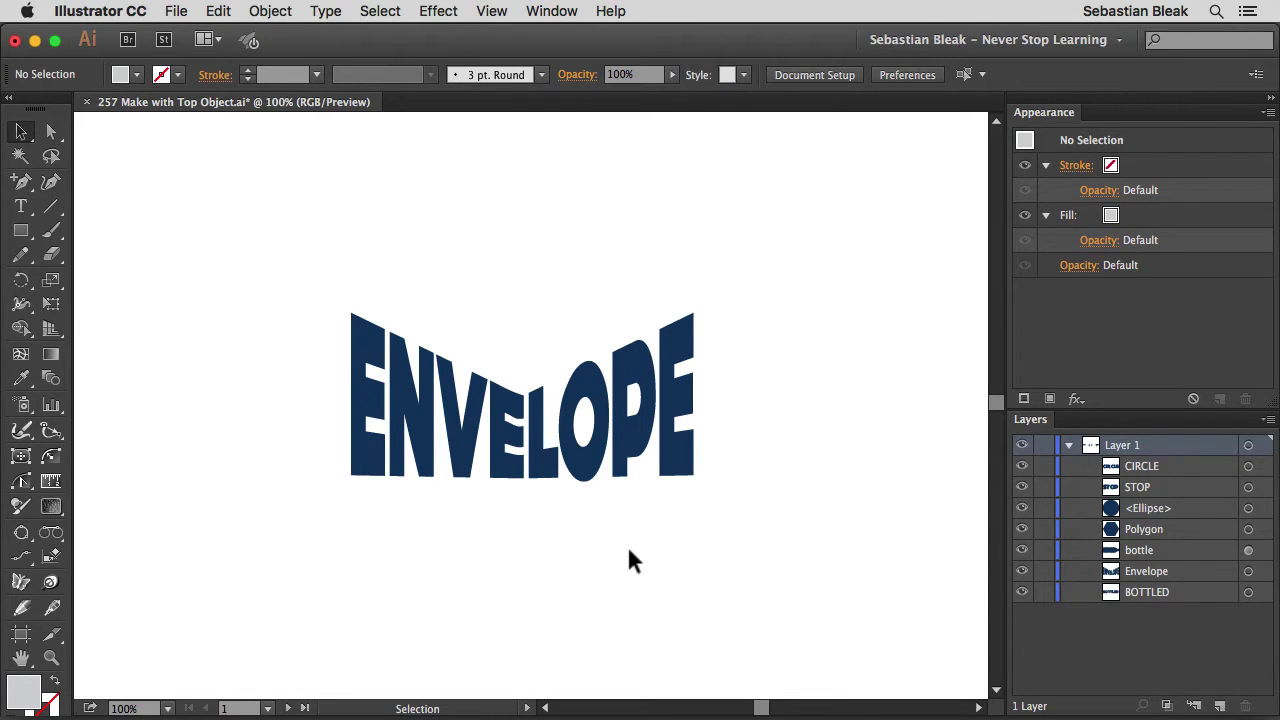
{"action": "left_click_drag", "start_coordinate": [620, 548], "coordinate": [466, 429]}
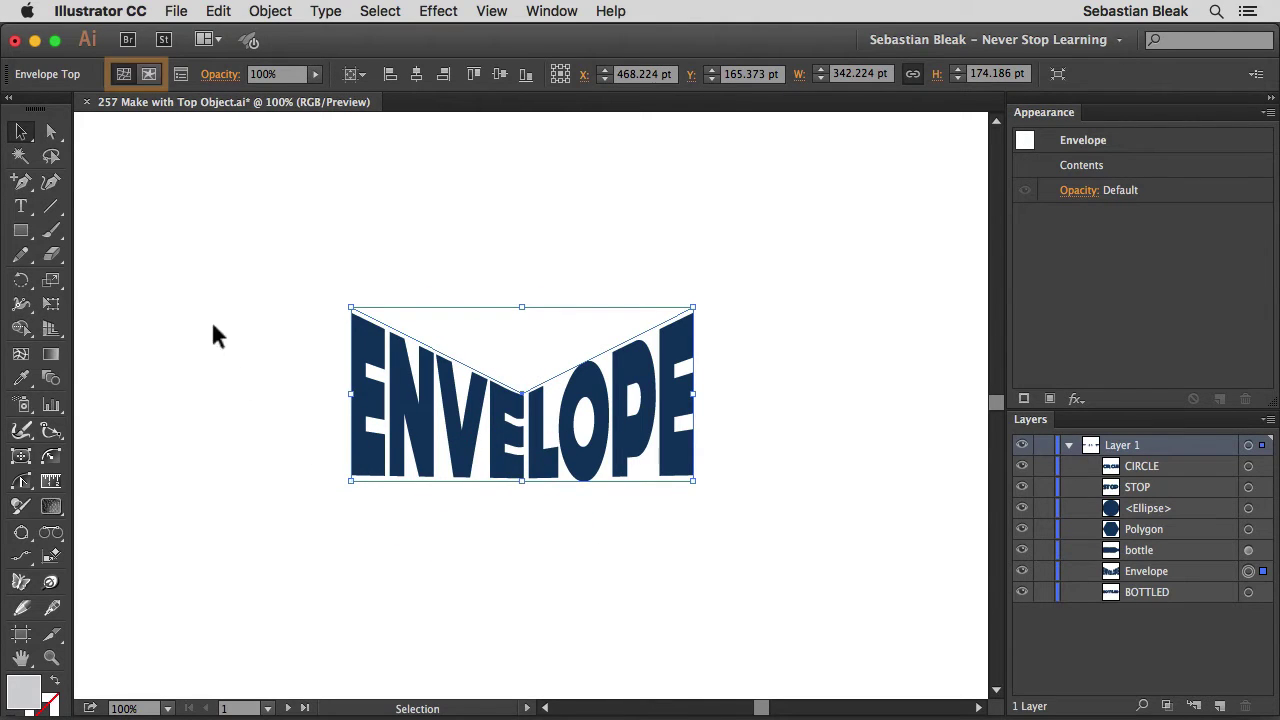
{"action": "left_click", "coordinate": [125, 76]}
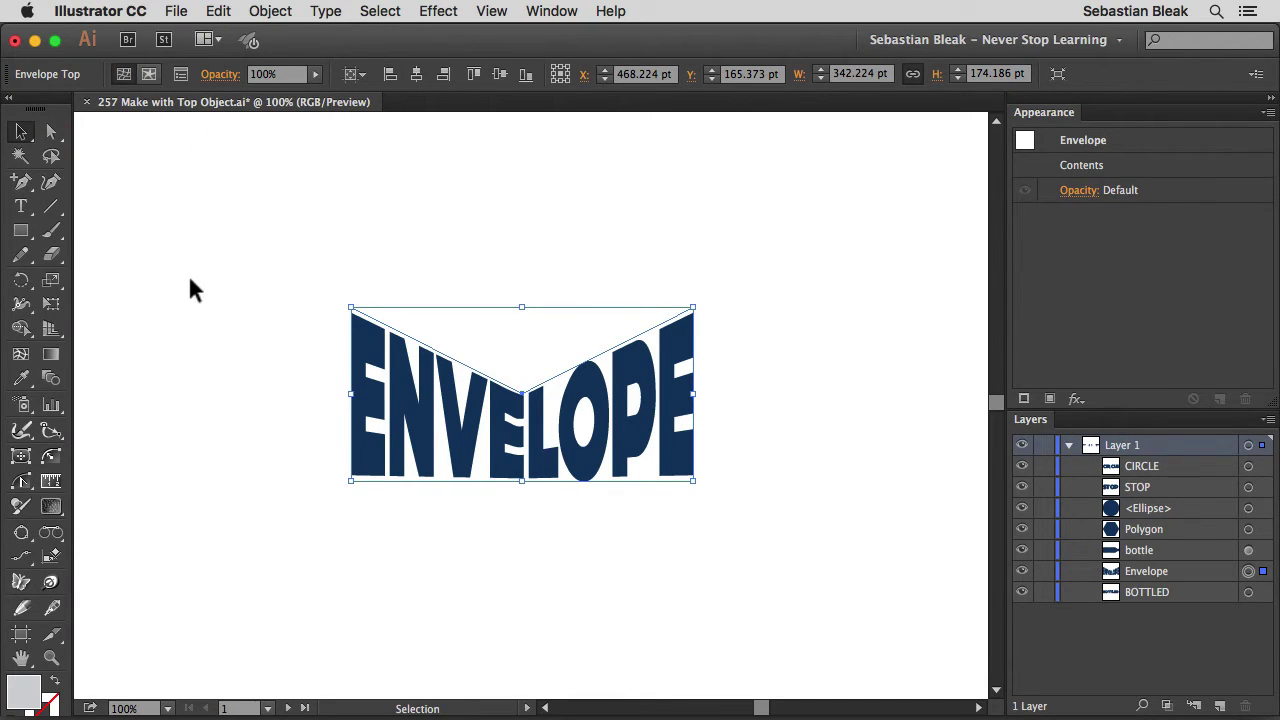
Drag the envelope's top-middle anchor upward so the notch becomes a raised arch.
{"action": "key", "text": "a"}
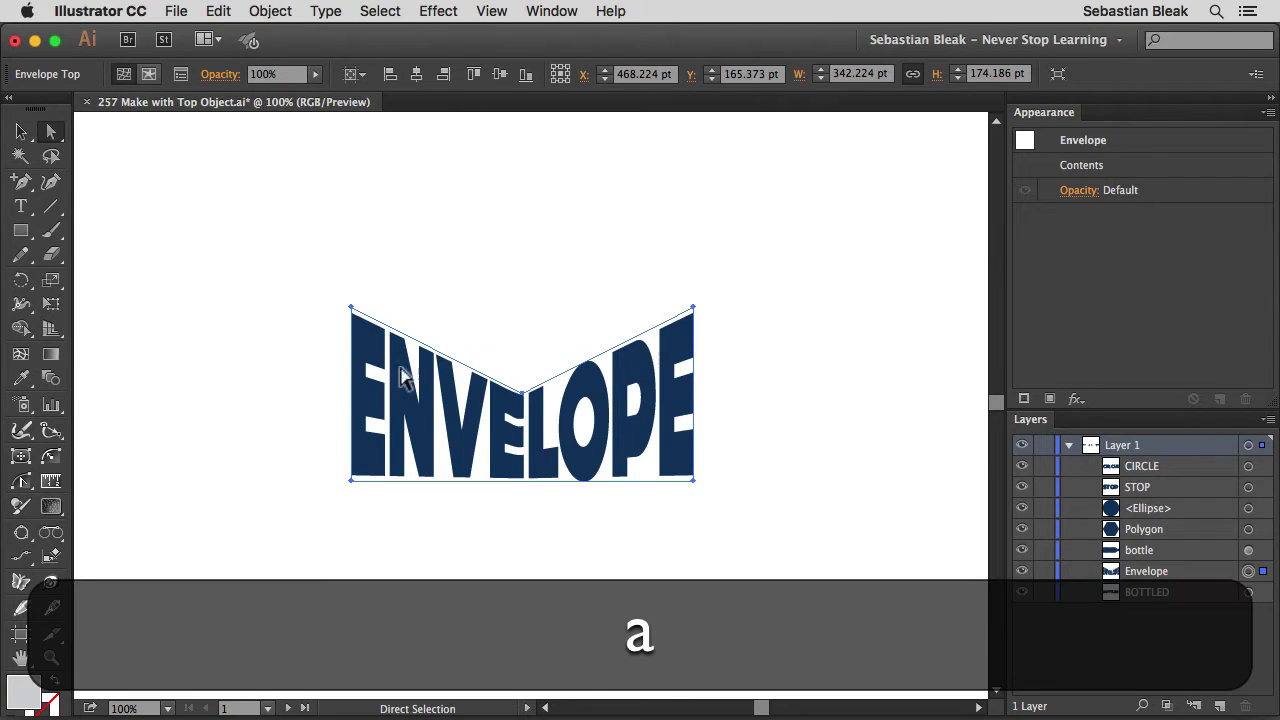
{"action": "left_click", "coordinate": [520, 395]}
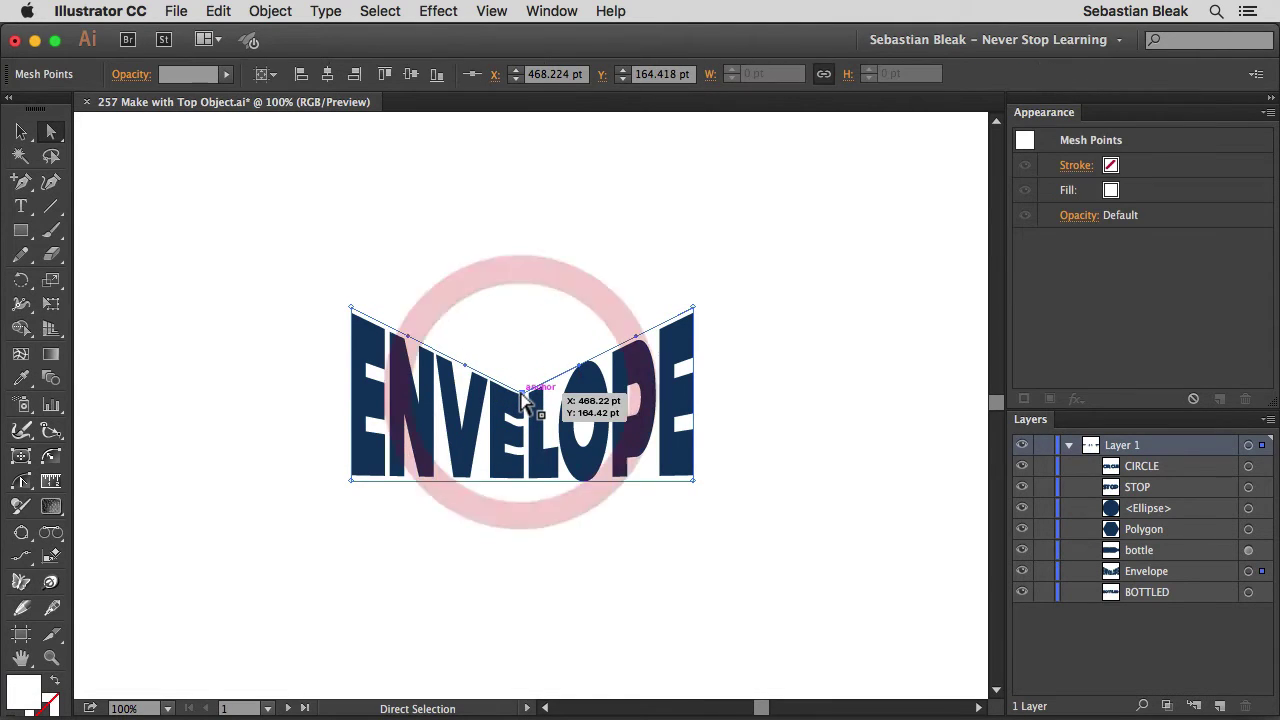
{"action": "left_click_drag", "start_coordinate": [520, 395], "coordinate": [517, 307]}
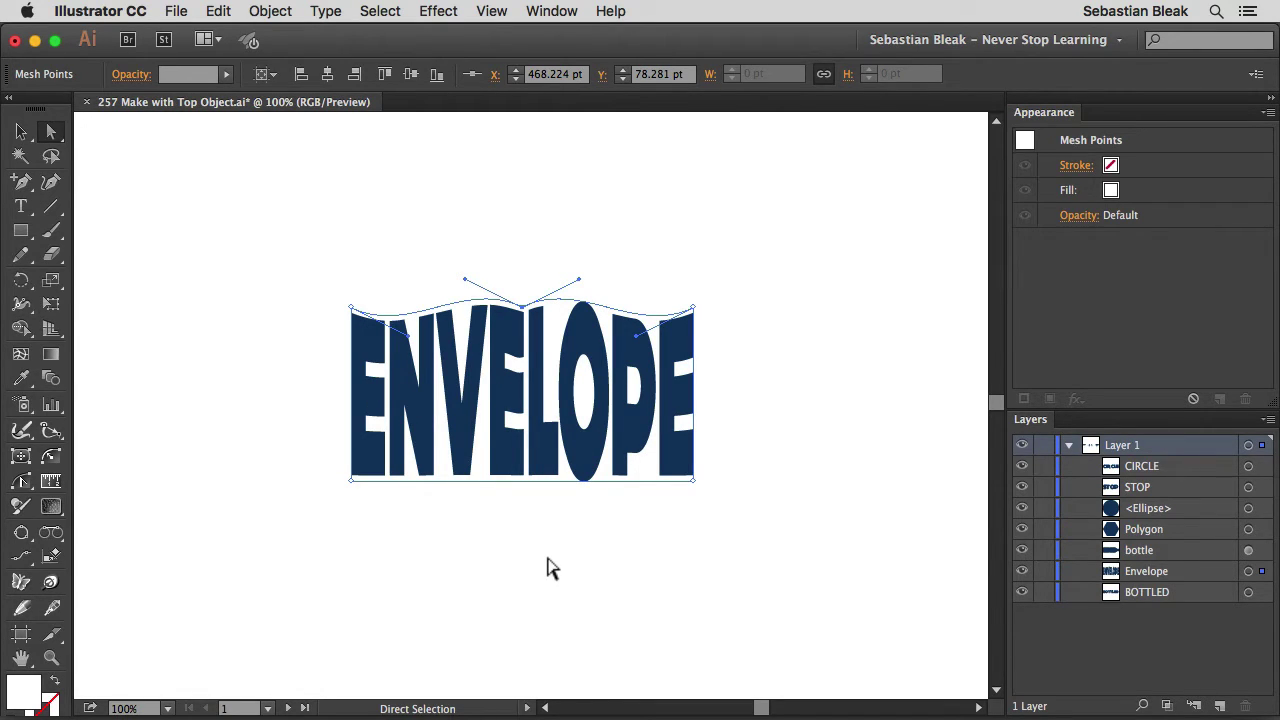
Add an anchor at the bottom edge's middle and pull it down into a bowl.
{"action": "key", "text": "equal"}
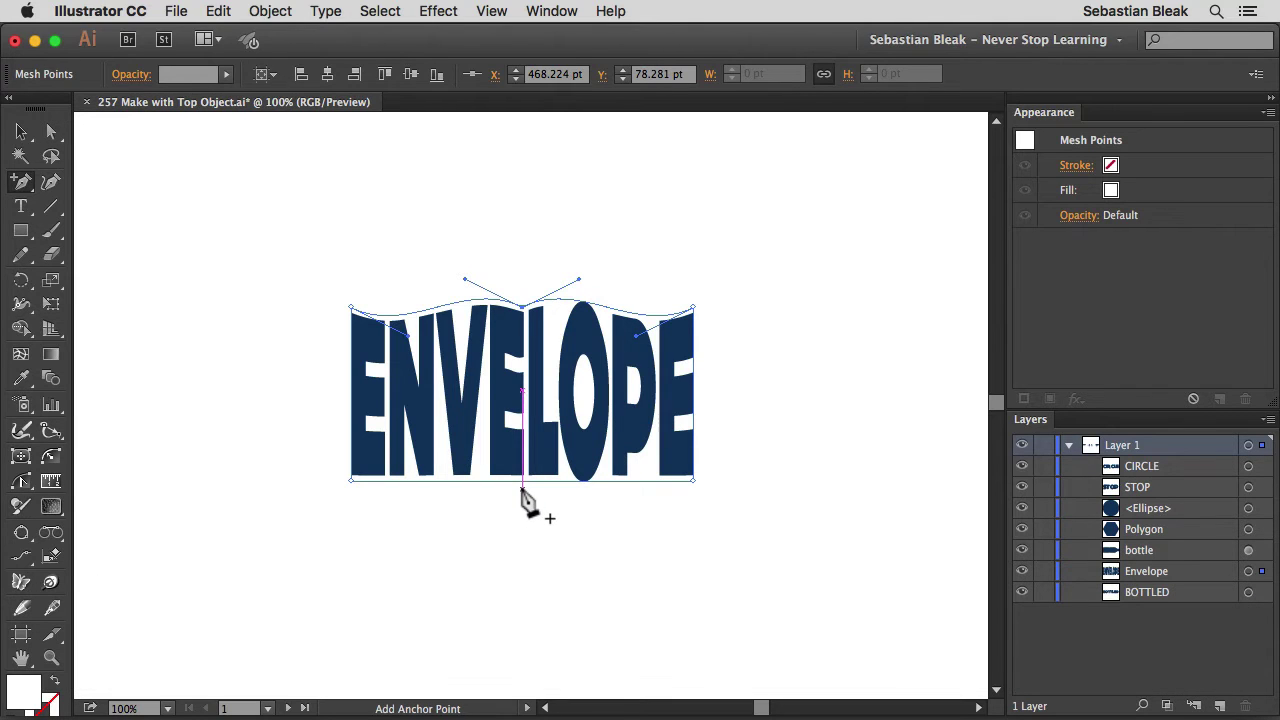
{"action": "left_click", "coordinate": [521, 481]}
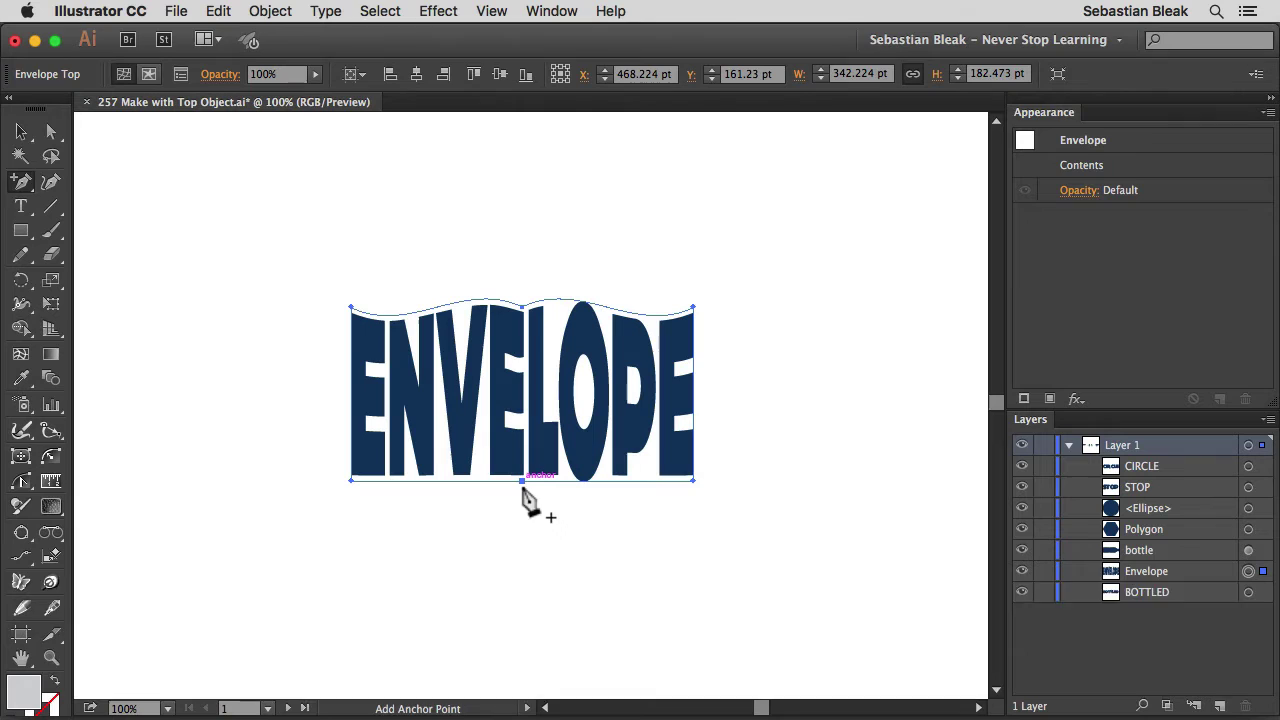
{"action": "key", "text": "a"}
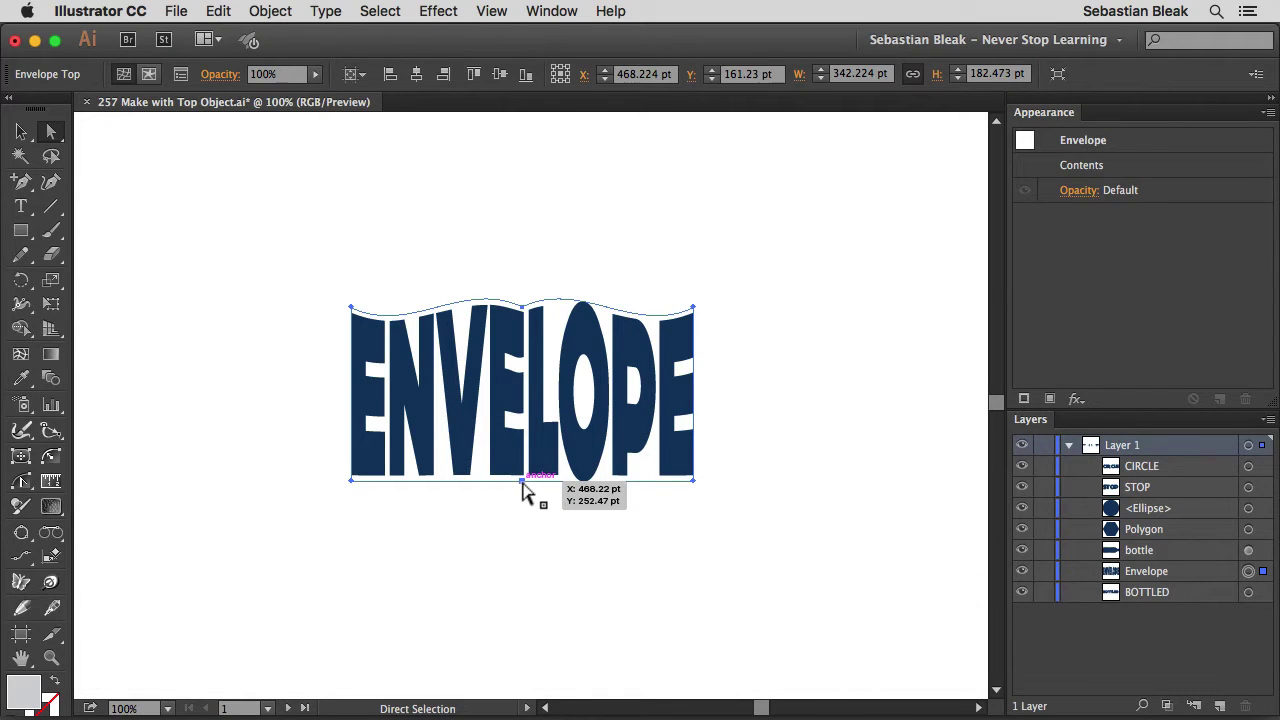
{"action": "left_click", "coordinate": [522, 484]}
{"action": "left_click_drag", "start_coordinate": [522, 484], "coordinate": [519, 559]}
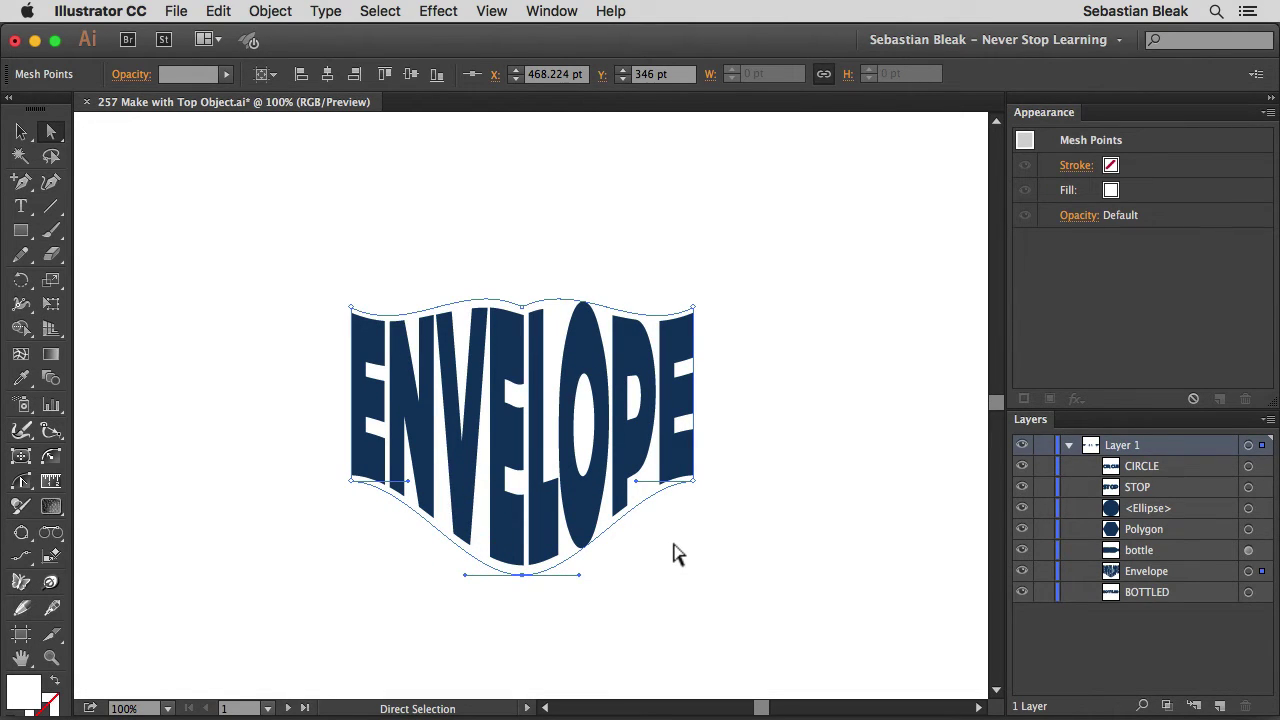
{"action": "left_click", "coordinate": [675, 553]}
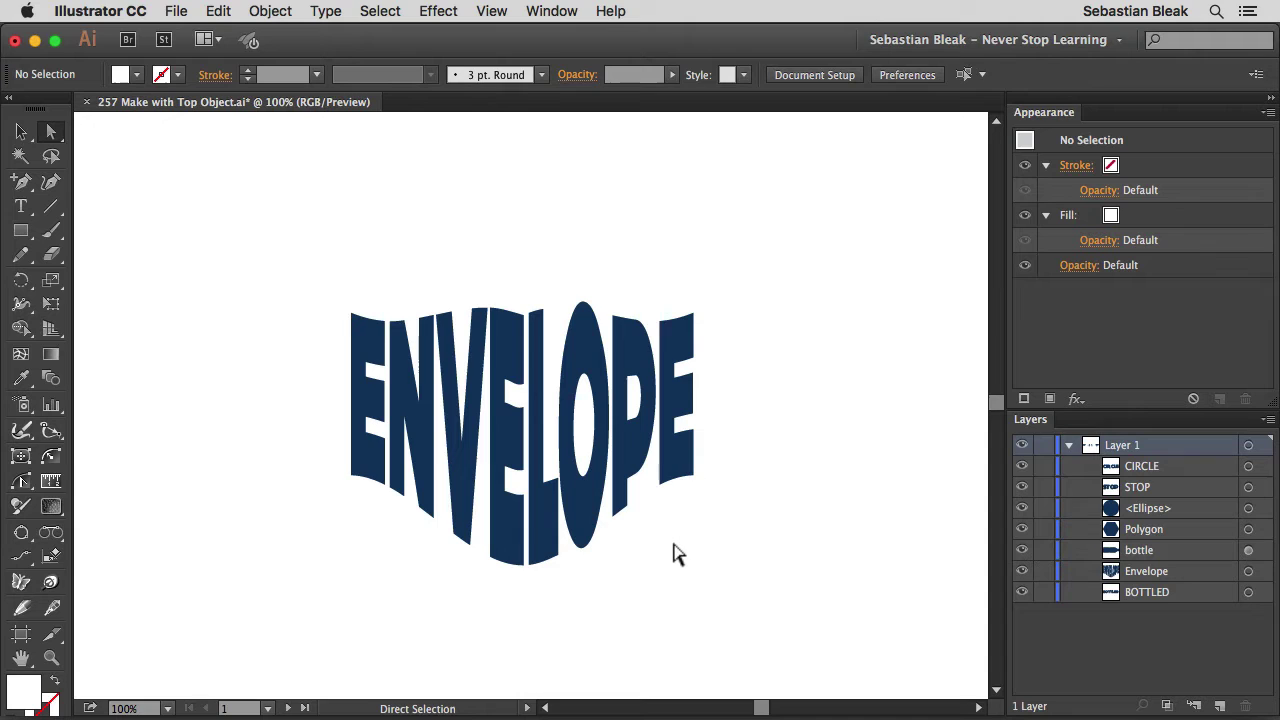
Select the ENVELOPE envelope and switch it to Edit Contents.
{"action": "key", "text": "v"}
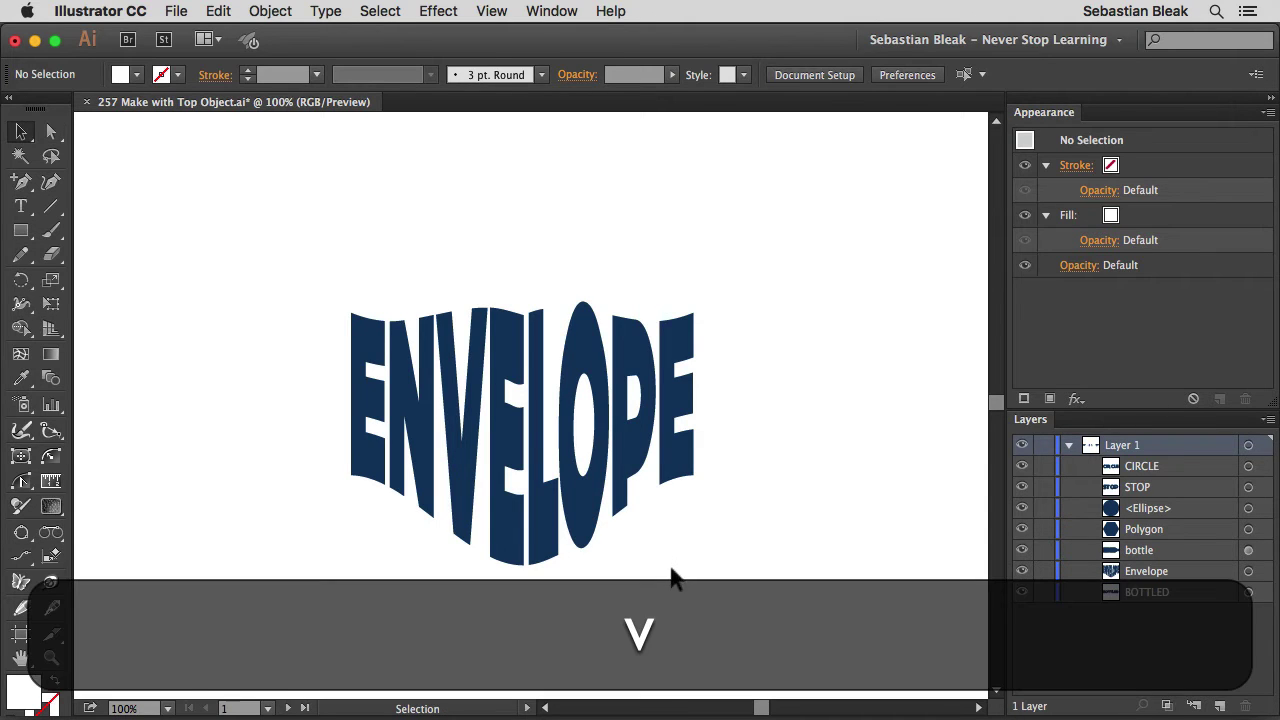
{"action": "left_click_drag", "start_coordinate": [668, 568], "coordinate": [471, 480]}
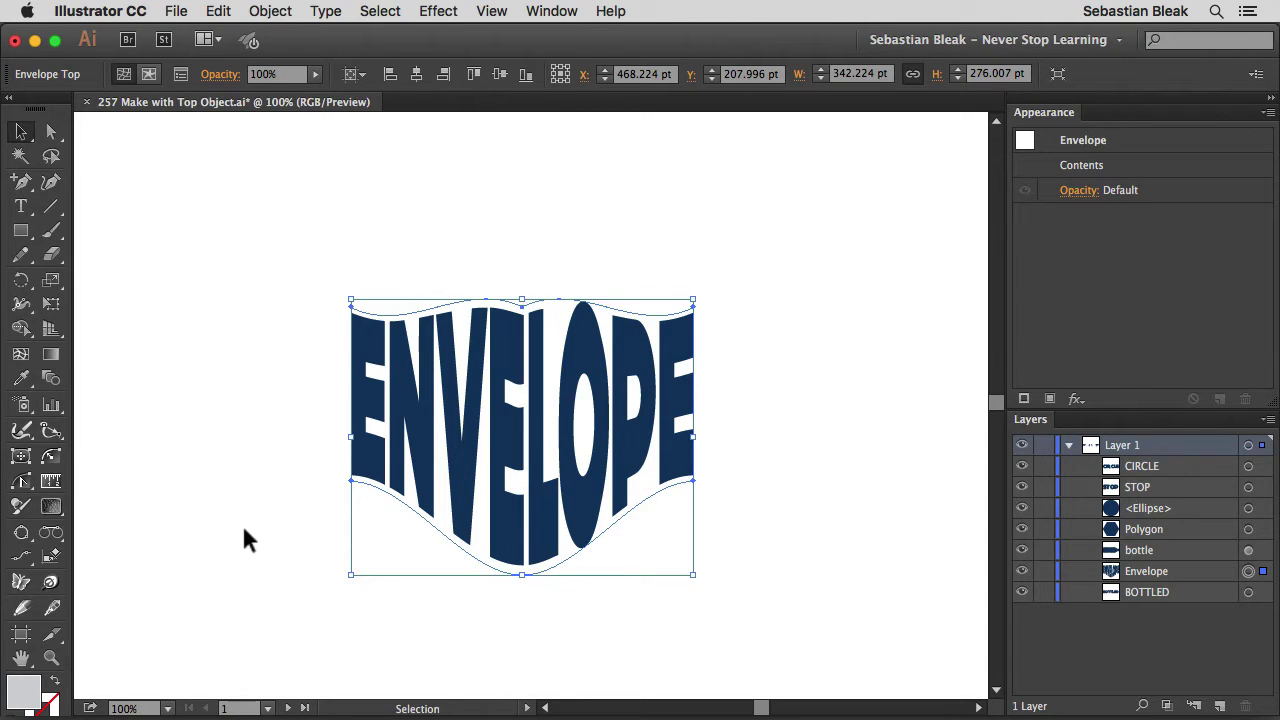
{"action": "left_click", "coordinate": [148, 76]}
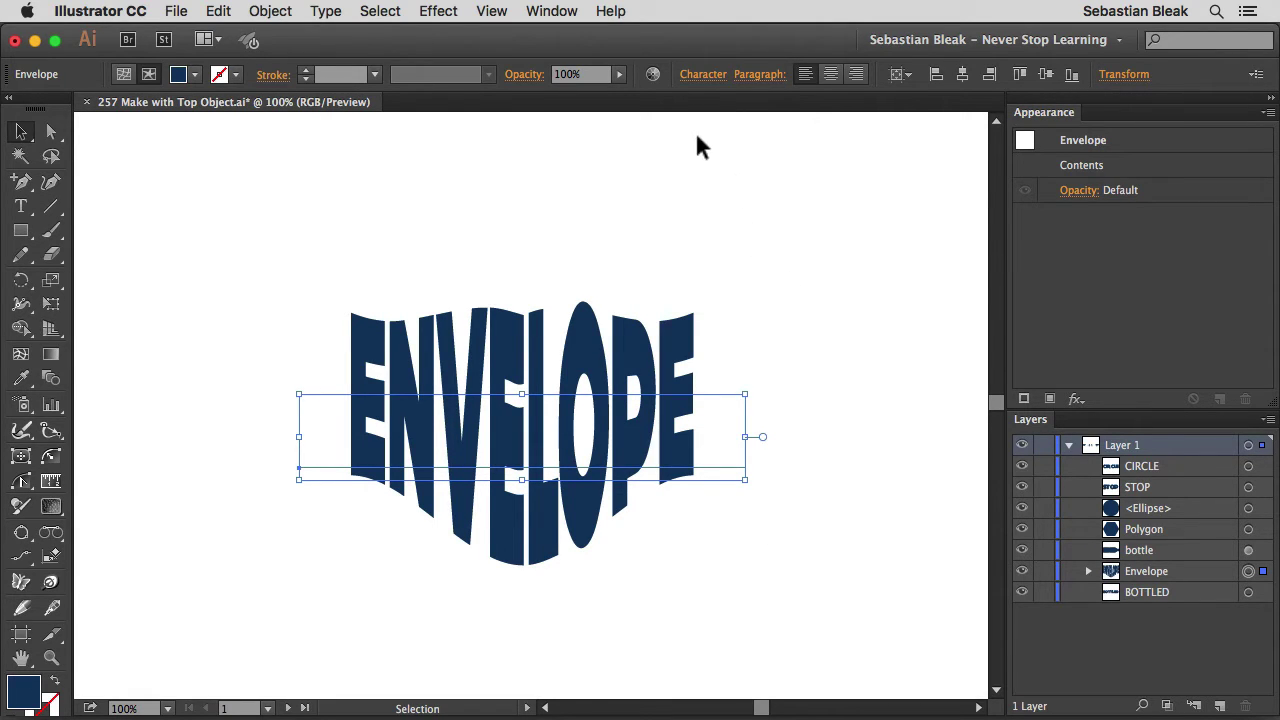
Try the Phosphate font on the warped text in Character, then undo it.
{"action": "left_click", "coordinate": [703, 74]}
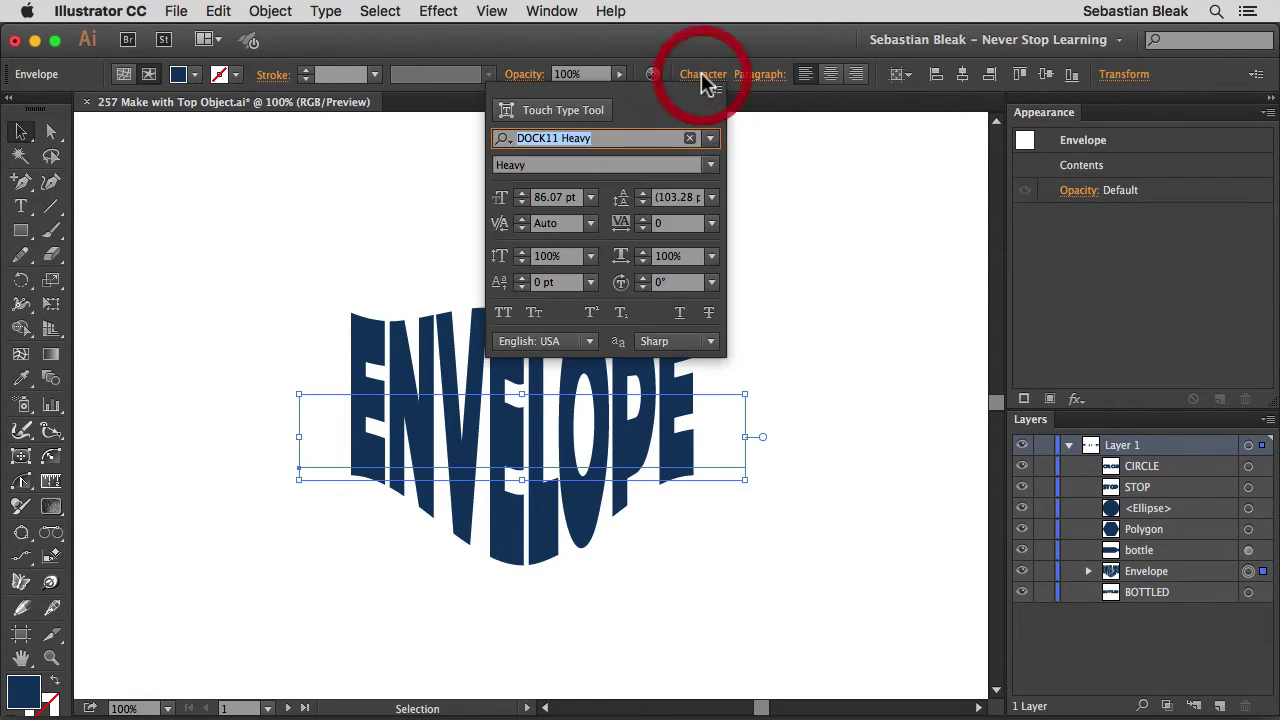
{"action": "left_click", "coordinate": [711, 138]}
{"action": "scroll", "coordinate": [700, 357], "scroll_direction": "down", "scroll_amount": 20}
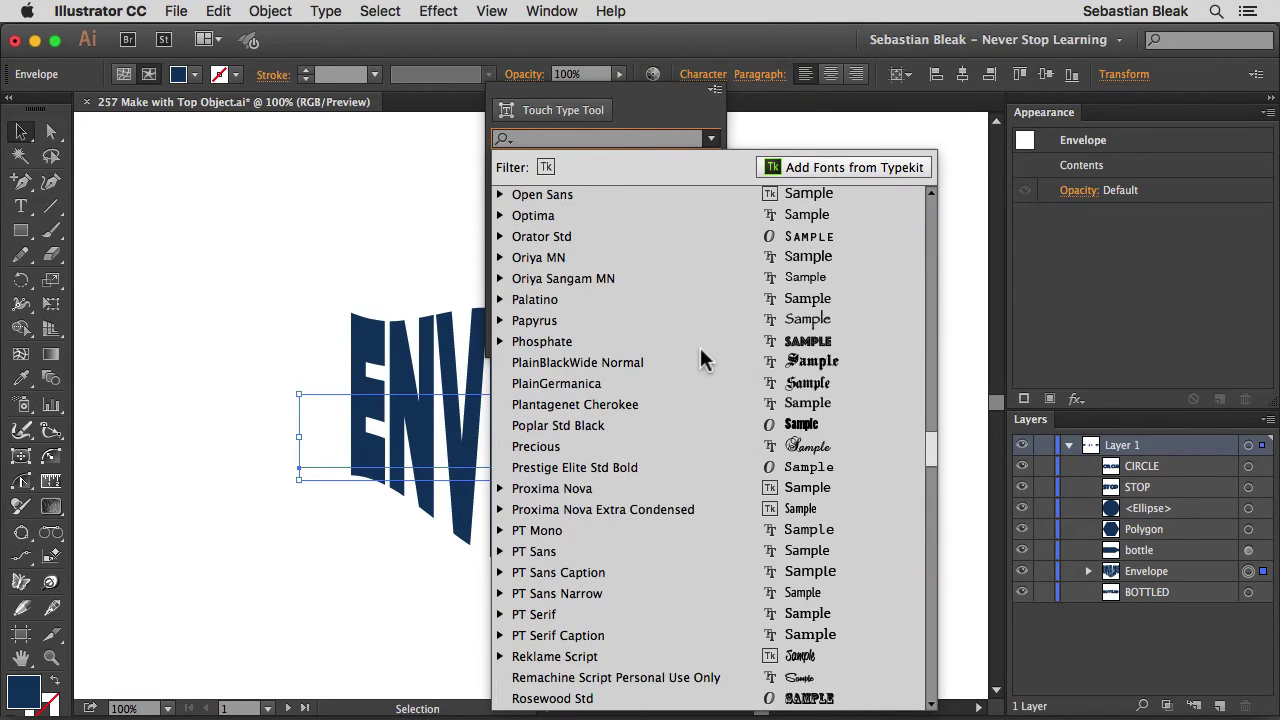
{"action": "scroll", "coordinate": [700, 357], "scroll_direction": "up", "scroll_amount": 3}
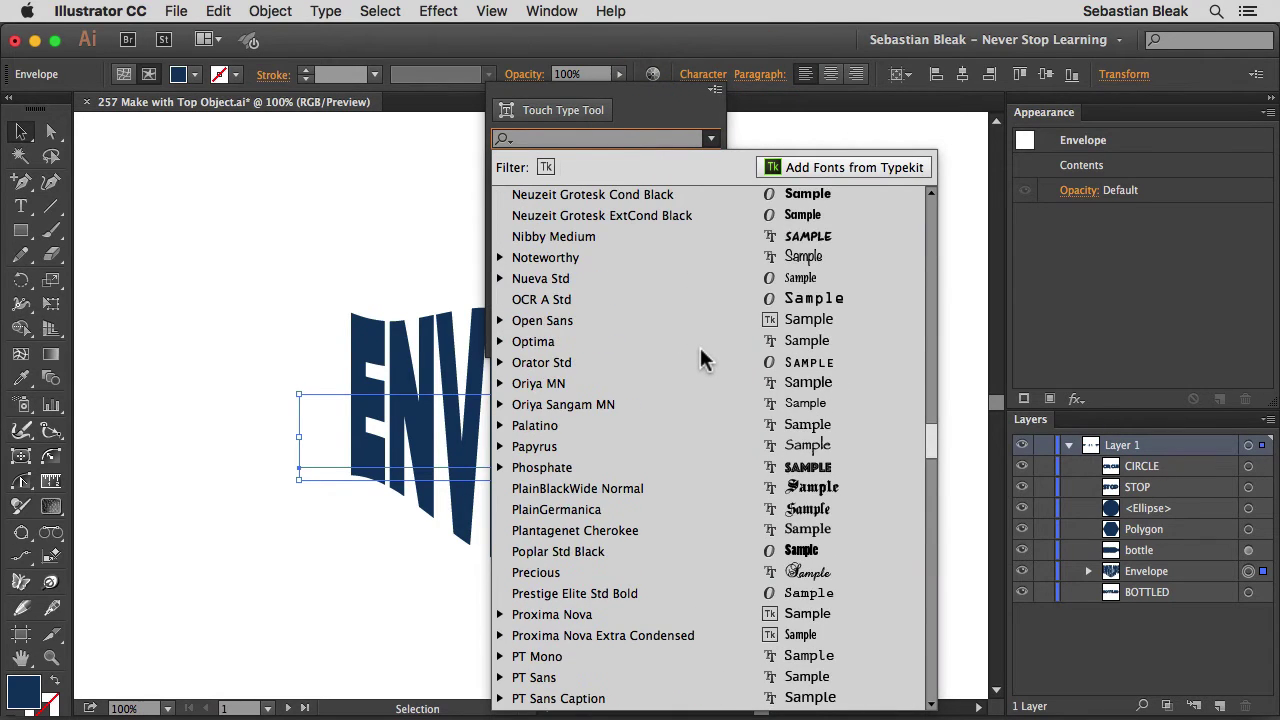
{"action": "left_click", "coordinate": [661, 467]}
{"action": "left_click", "coordinate": [797, 275]}
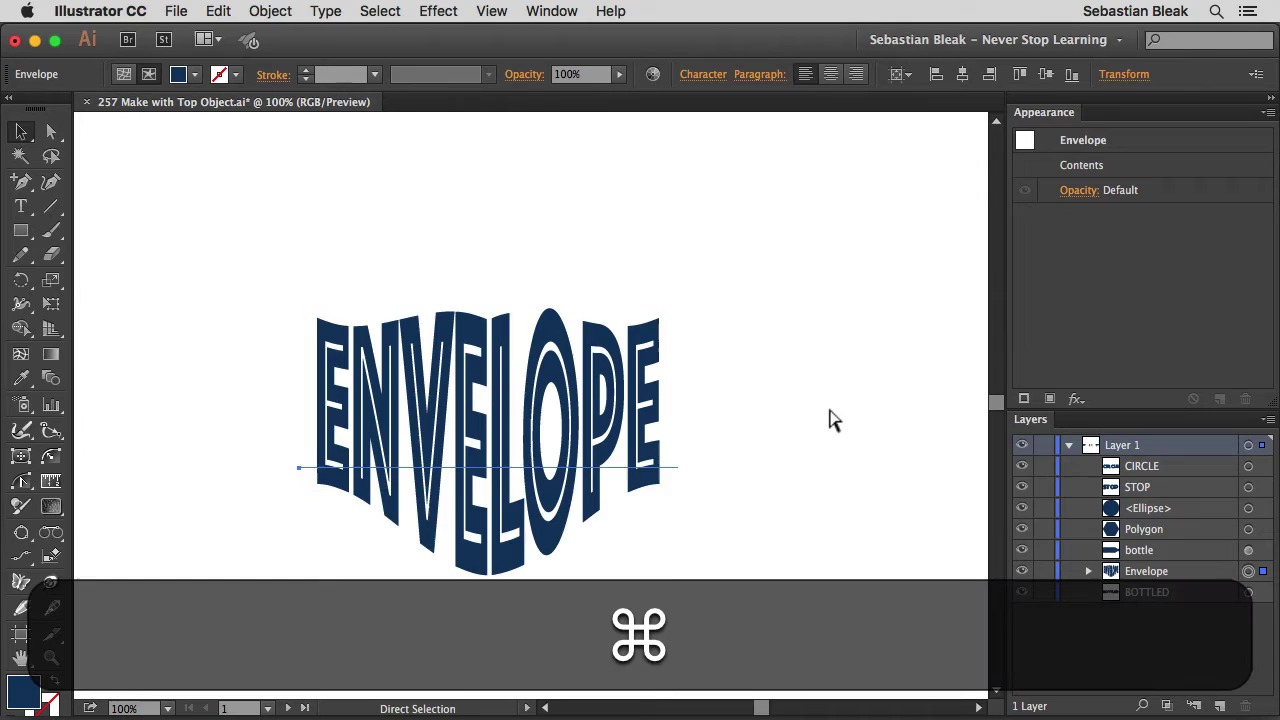
{"action": "key", "text": "super+z"}
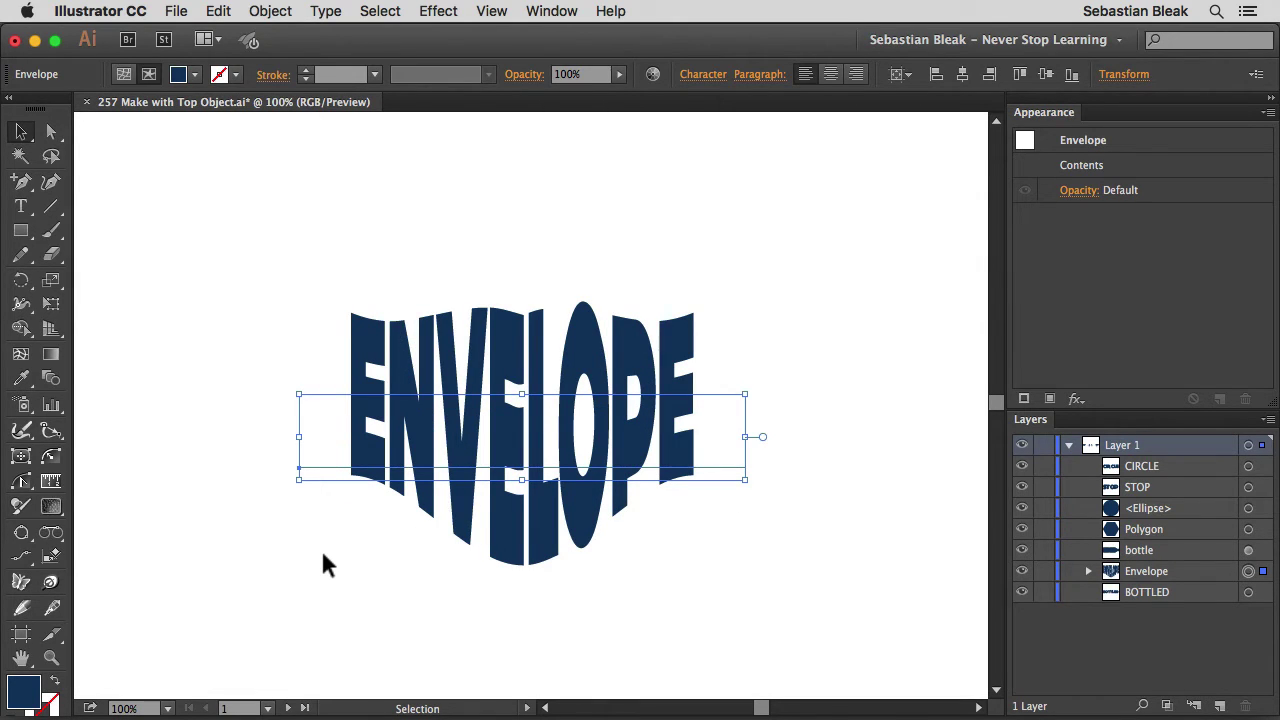
Replace the warped word ENVELOPE with ADOBE GRIND using the Type tool.
{"action": "key", "text": "shift+t"}
{"action": "double_click", "coordinate": [304, 440]}
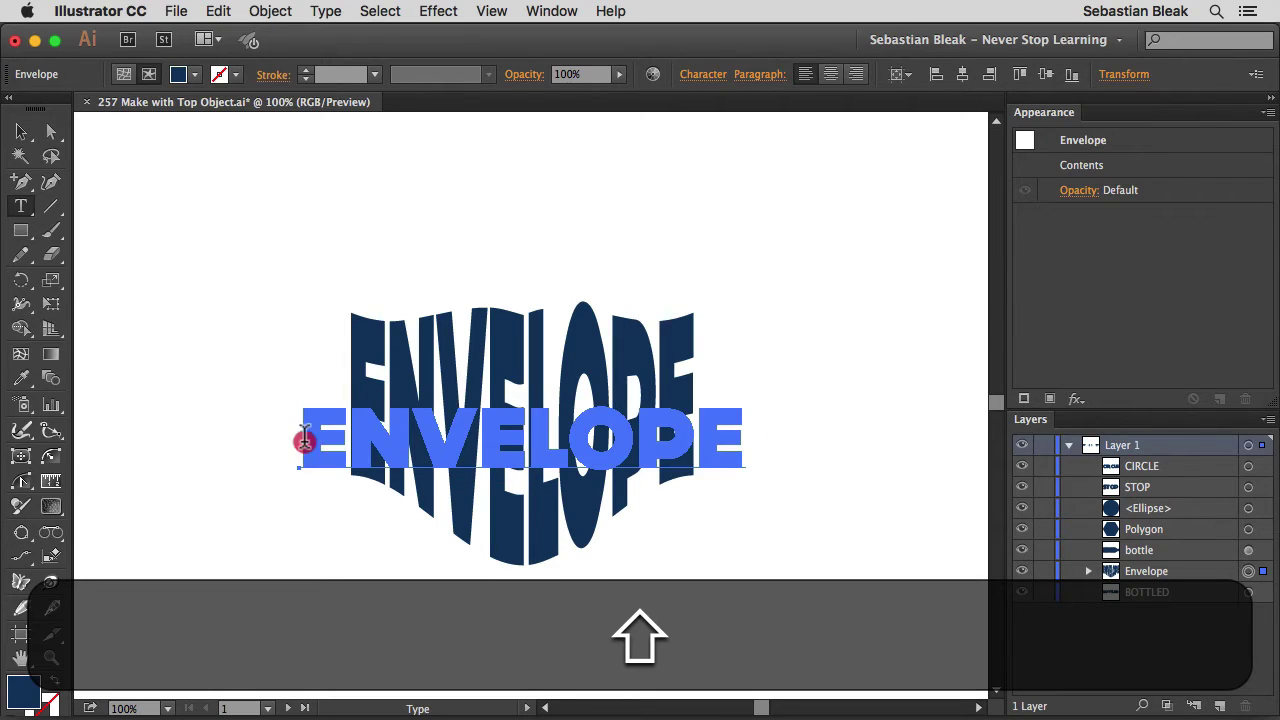
{"action": "left_click_drag", "start_coordinate": [304, 440], "coordinate": [757, 430]}
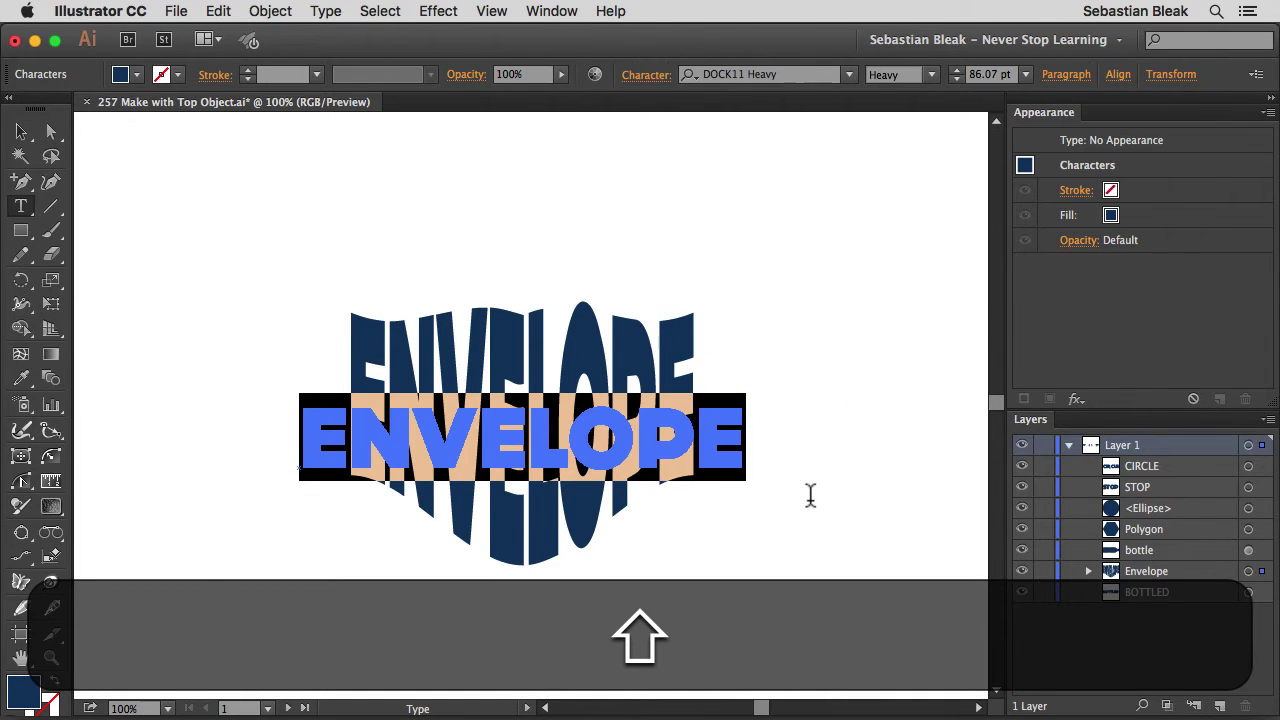
{"action": "type", "text": "ADOBE"}
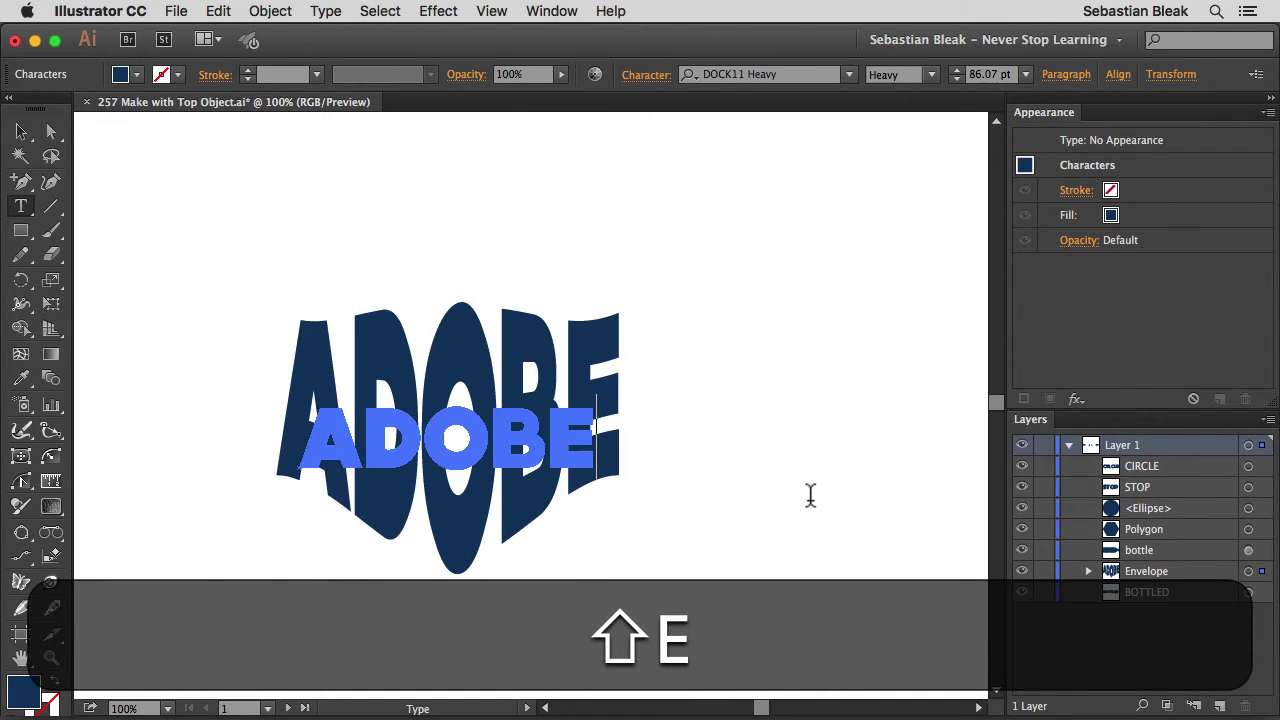
{"action": "type", "text": " GRIND"}
{"action": "key", "text": "shift+super+Return"}
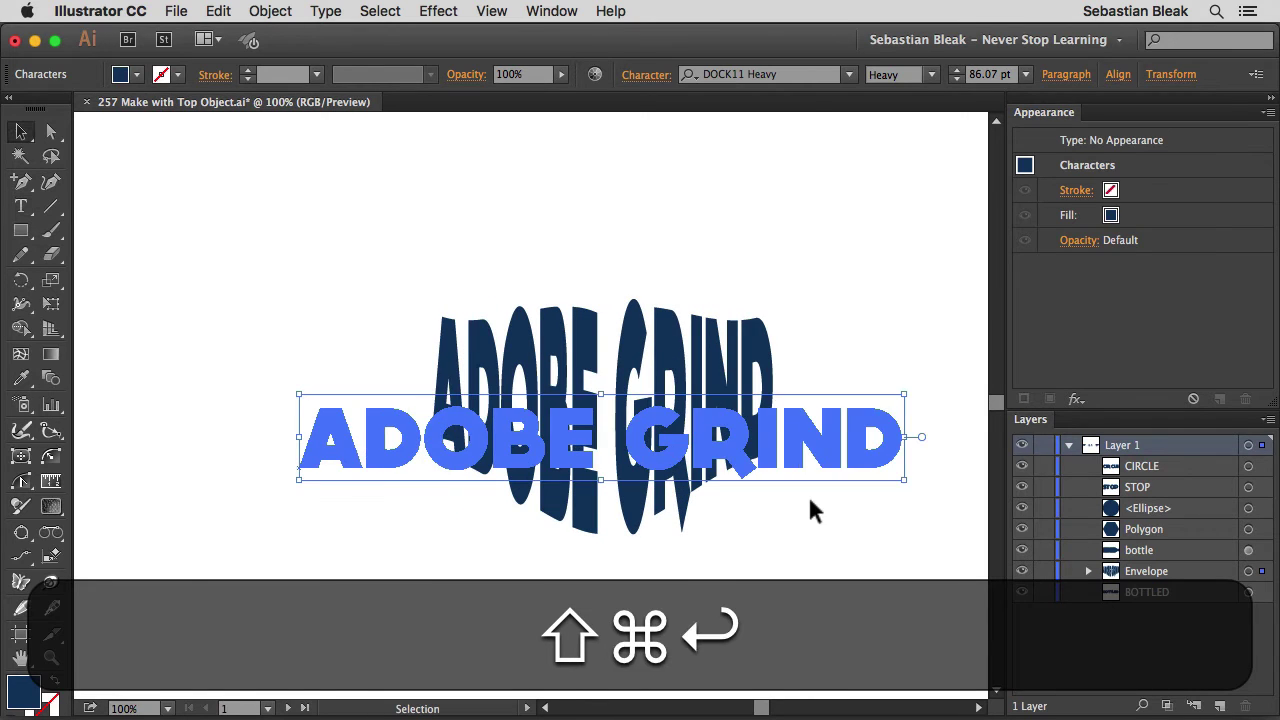
Move the ADOBE GRIND envelope up and to the left, then zoom in on it.
{"action": "left_click_drag", "start_coordinate": [682, 434], "coordinate": [645, 400]}
{"action": "left_click", "coordinate": [680, 558]}
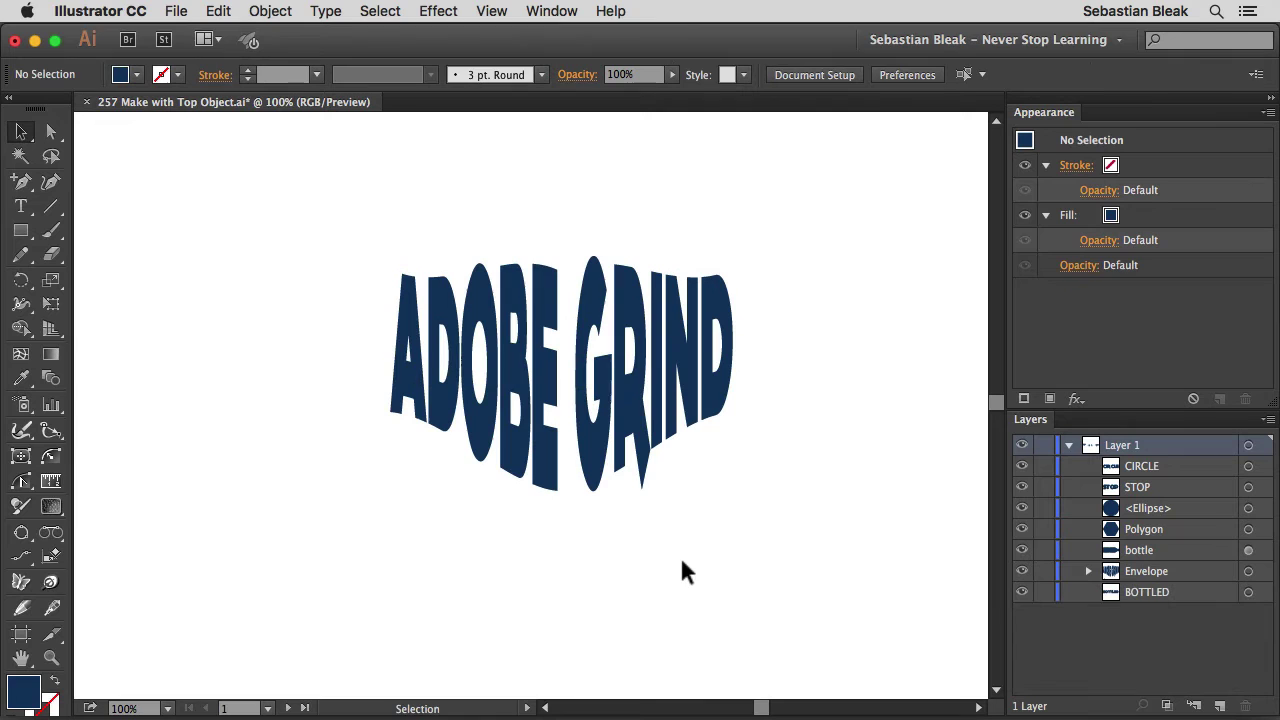
{"action": "key", "text": "super+space"}
{"action": "left_click_drag", "start_coordinate": [349, 543], "coordinate": [782, 240]}
Go to artboard 2 with the STOP and CIRCLE words.
{"action": "mouse_move", "coordinate": [757, 294]}
{"action": "left_mouse_down"}
{"action": "mouse_move", "coordinate": [786, 377]}
{"action": "mouse_move", "coordinate": [757, 294]}
{"action": "left_mouse_up"}
{"action": "left_click", "coordinate": [840, 575]}
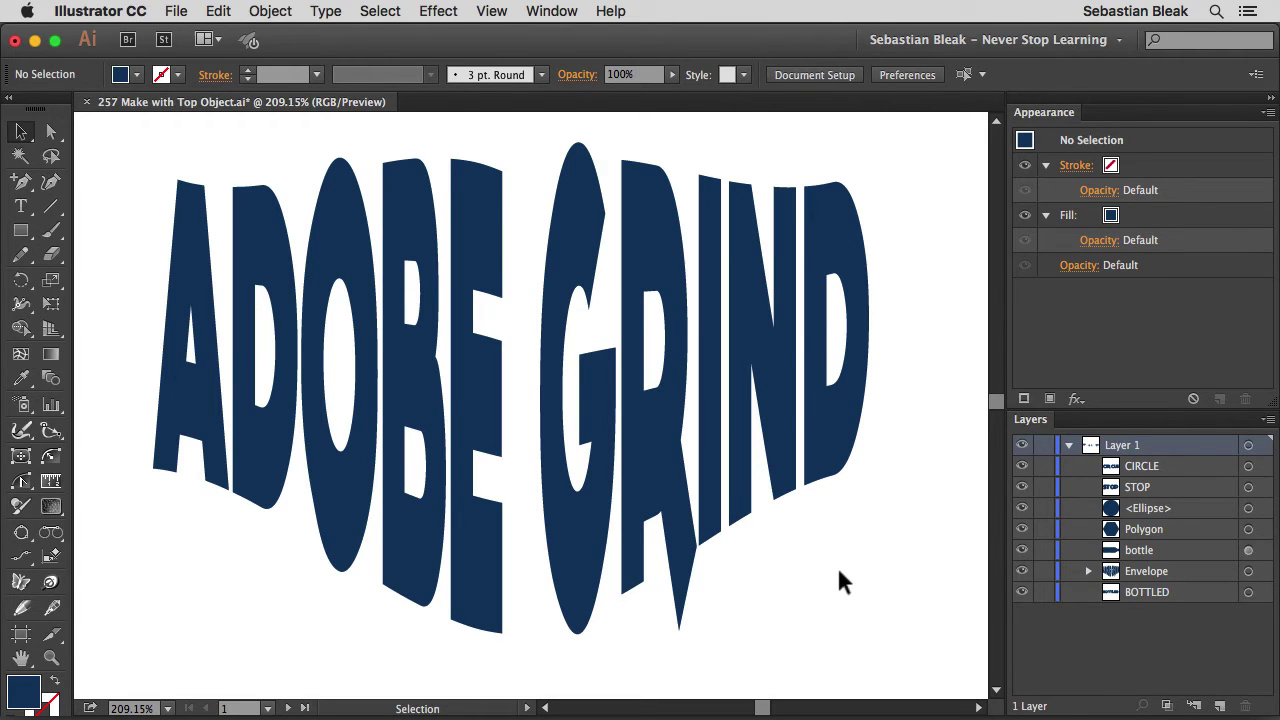
{"action": "left_click_drag", "start_coordinate": [838, 571], "coordinate": [310, 705]}
{"action": "left_click", "coordinate": [288, 707]}
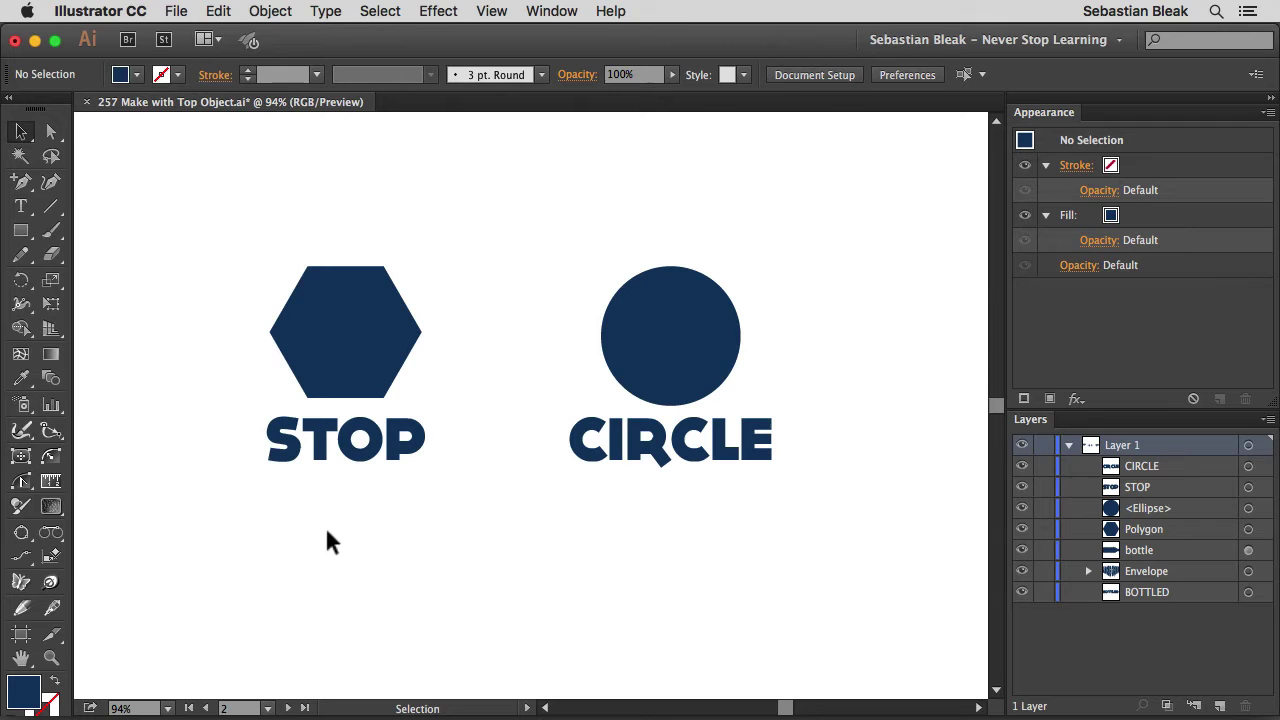
Apply Envelope Distort > Make with Top Object to the hexagon and STOP, triggering the single-path alert.
{"action": "left_click_drag", "start_coordinate": [279, 525], "coordinate": [395, 340]}
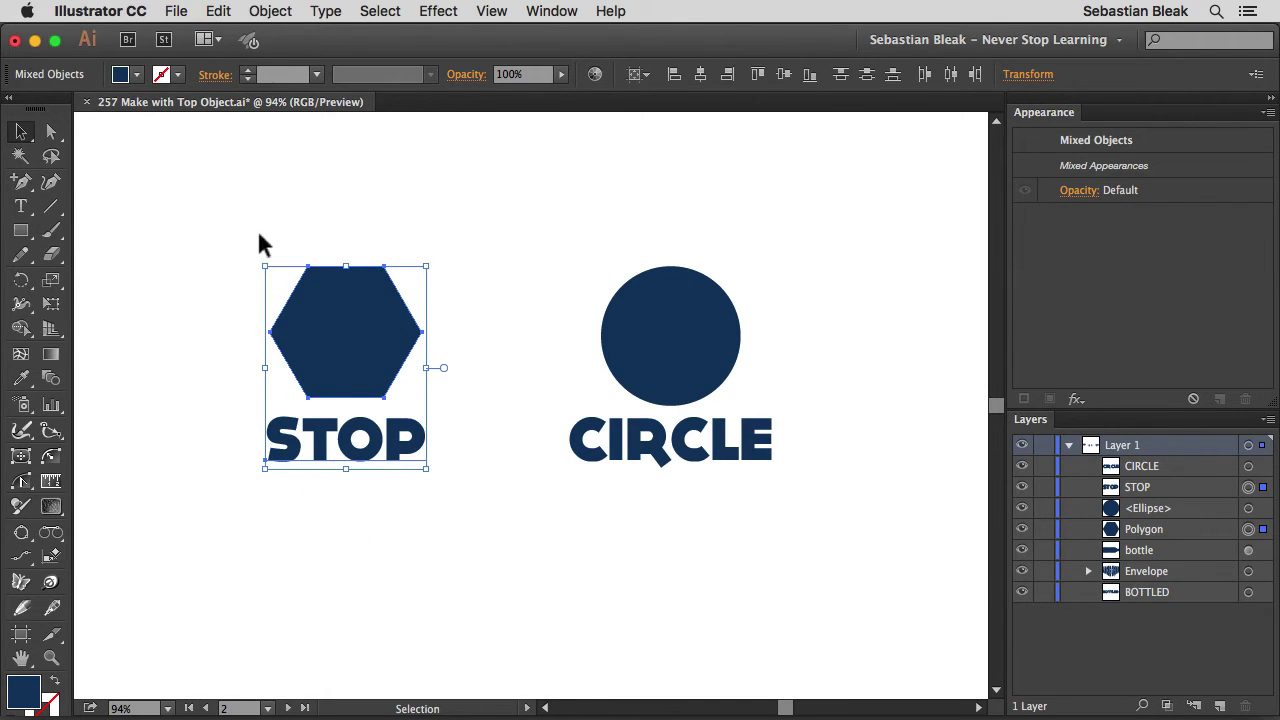
{"action": "left_click", "coordinate": [270, 11]}
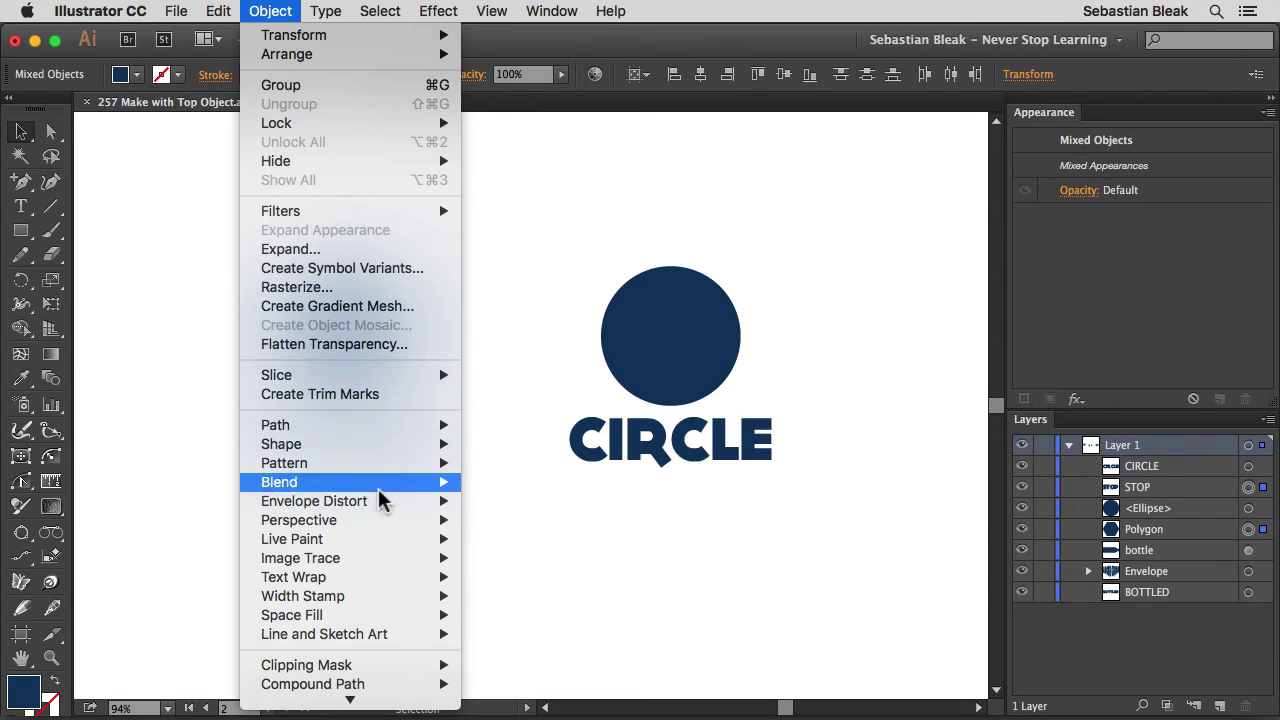
{"action": "mouse_move", "coordinate": [393, 508]}
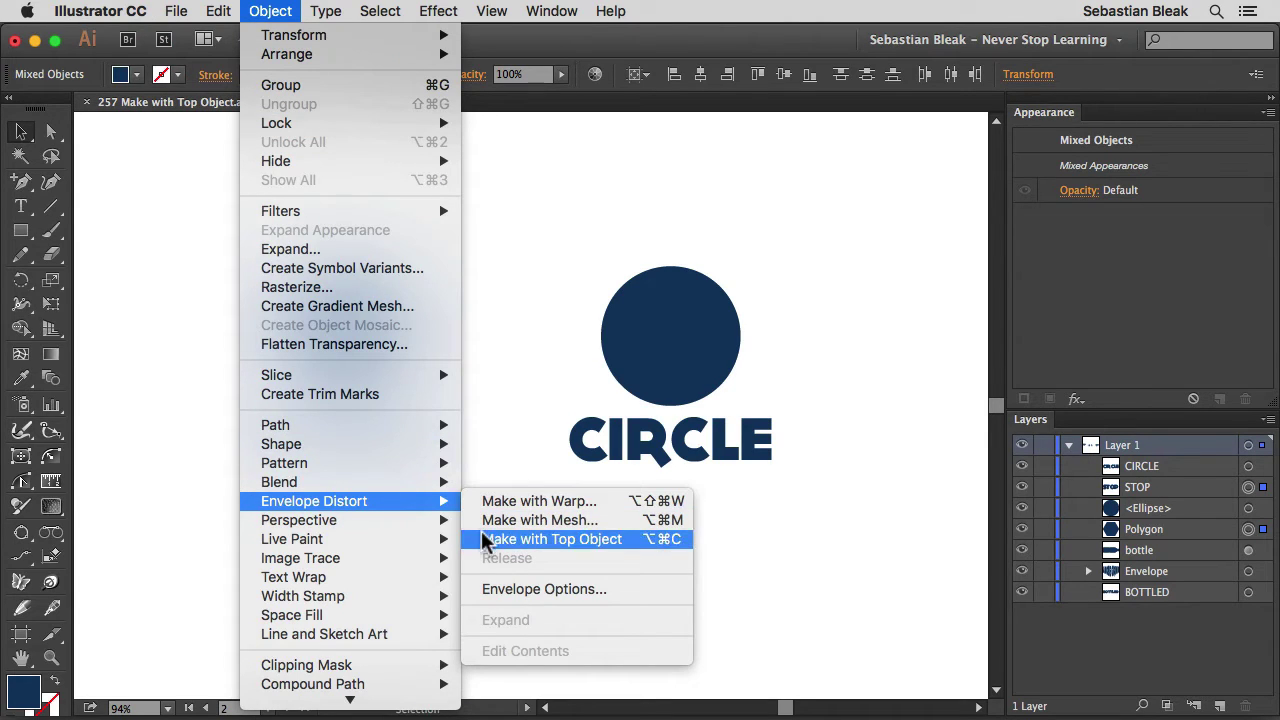
{"action": "left_click", "coordinate": [629, 539]}
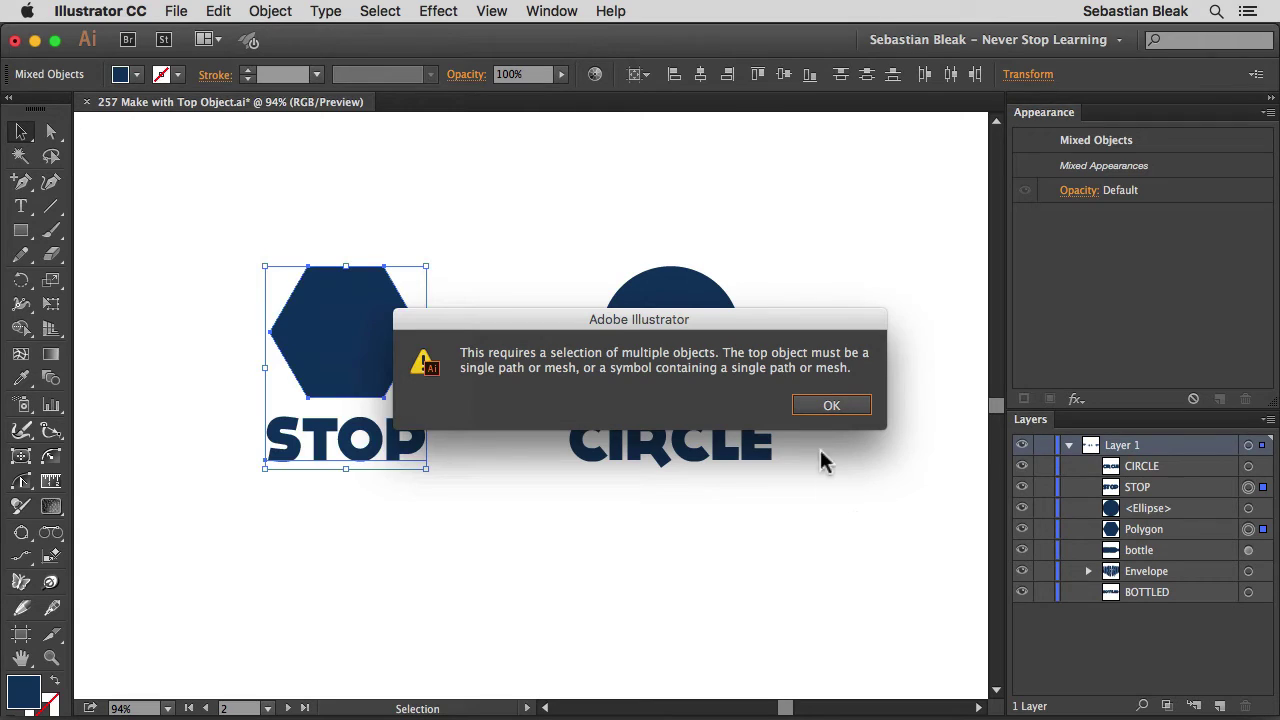
{"action": "left_click", "coordinate": [820, 403]}
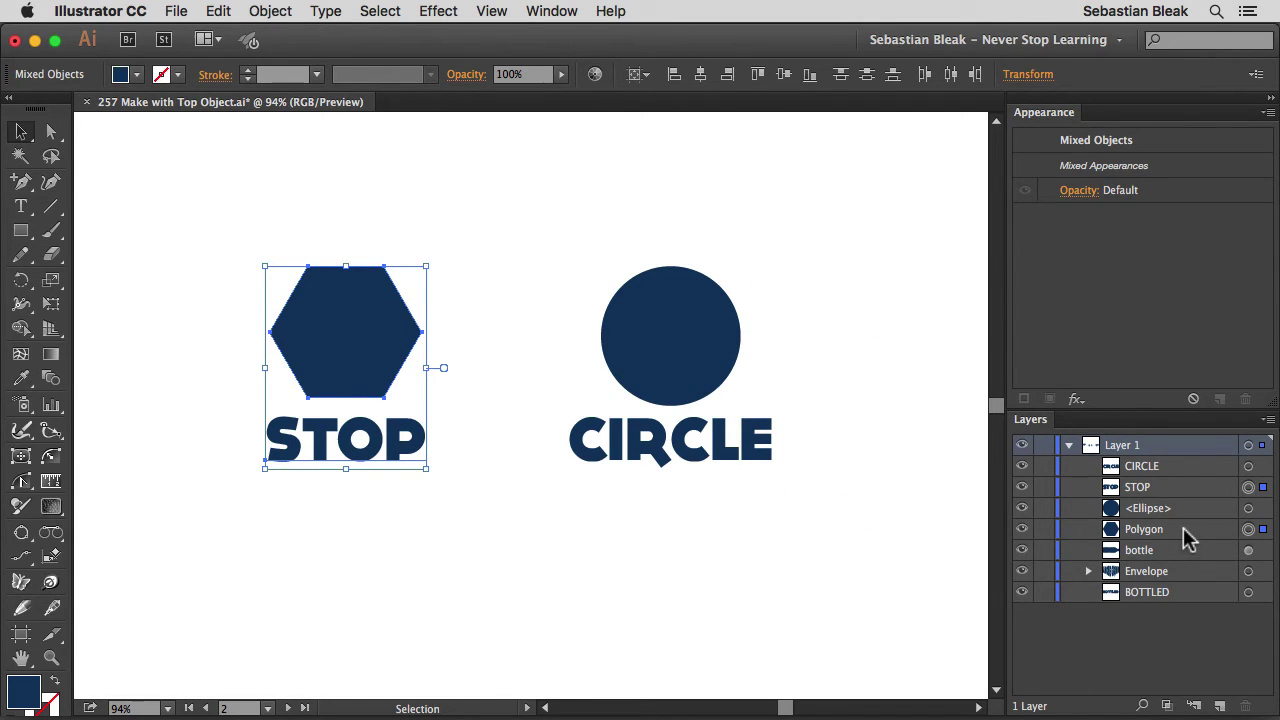
{"action": "left_click_drag", "start_coordinate": [1184, 530], "coordinate": [1185, 487]}
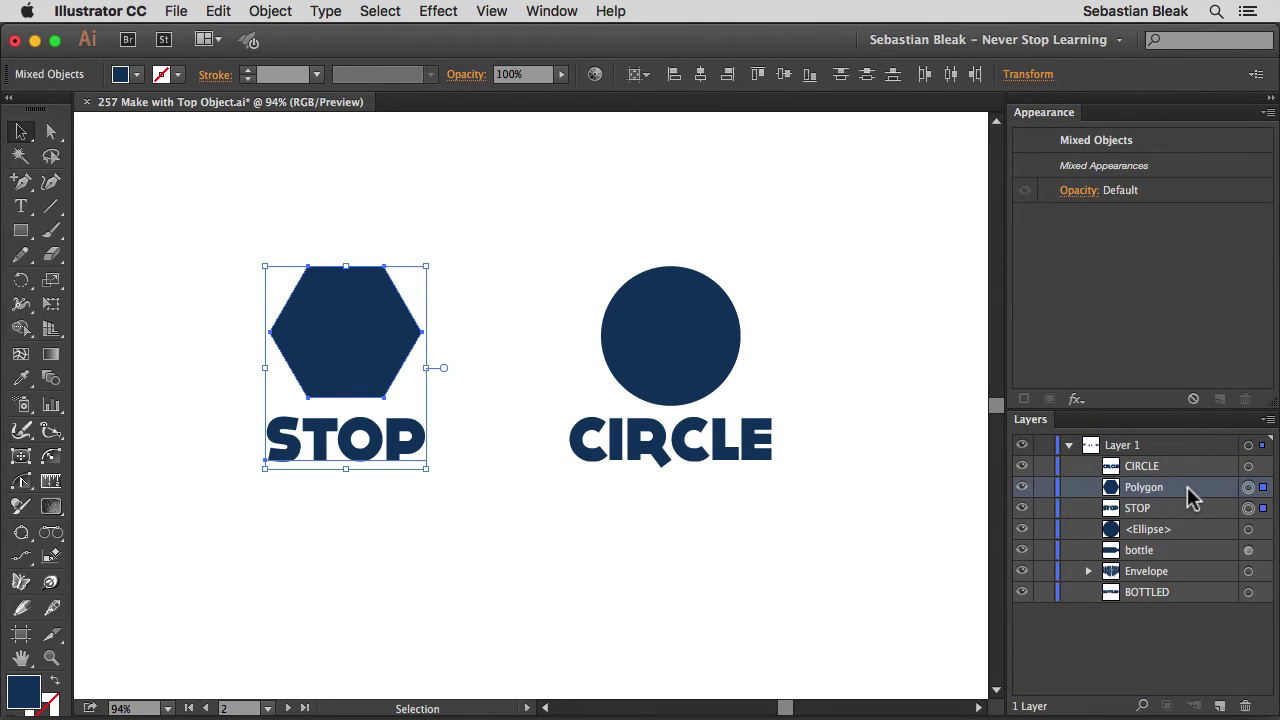
{"action": "left_click", "coordinate": [1187, 486]}
{"action": "left_click_drag", "start_coordinate": [1183, 503], "coordinate": [1187, 512]}
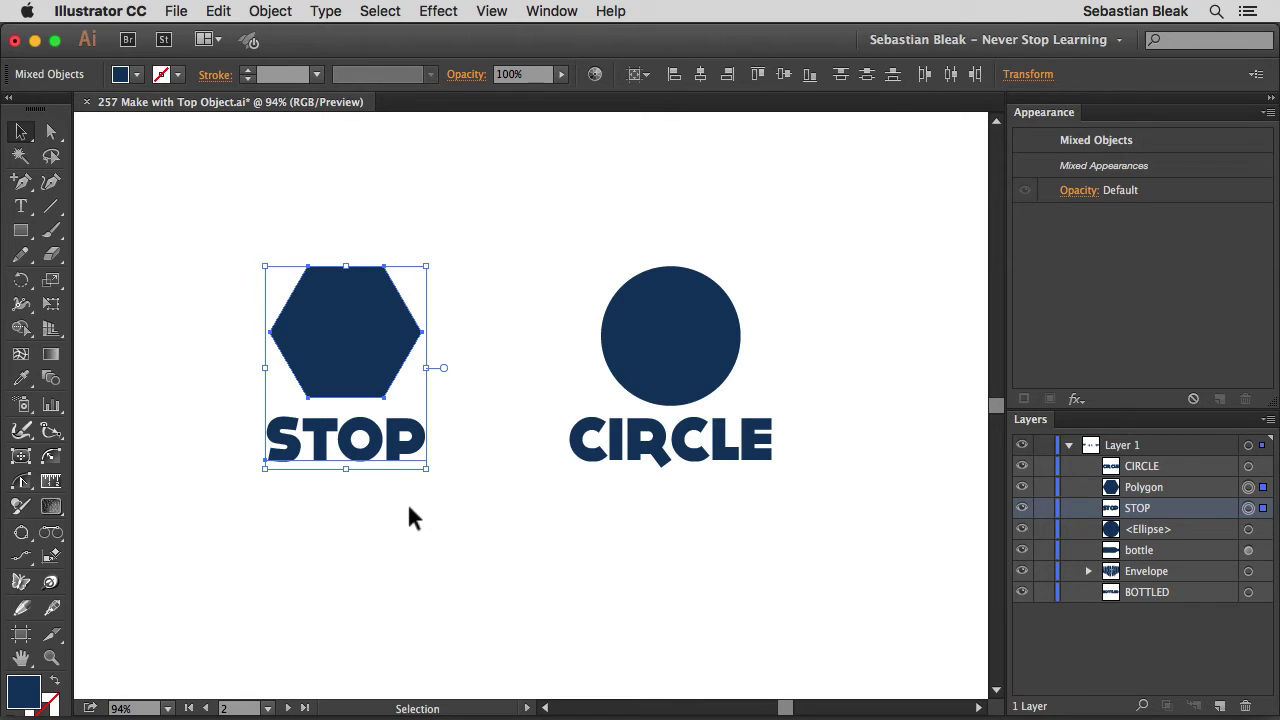
{"action": "key", "text": "alt+super+c"}
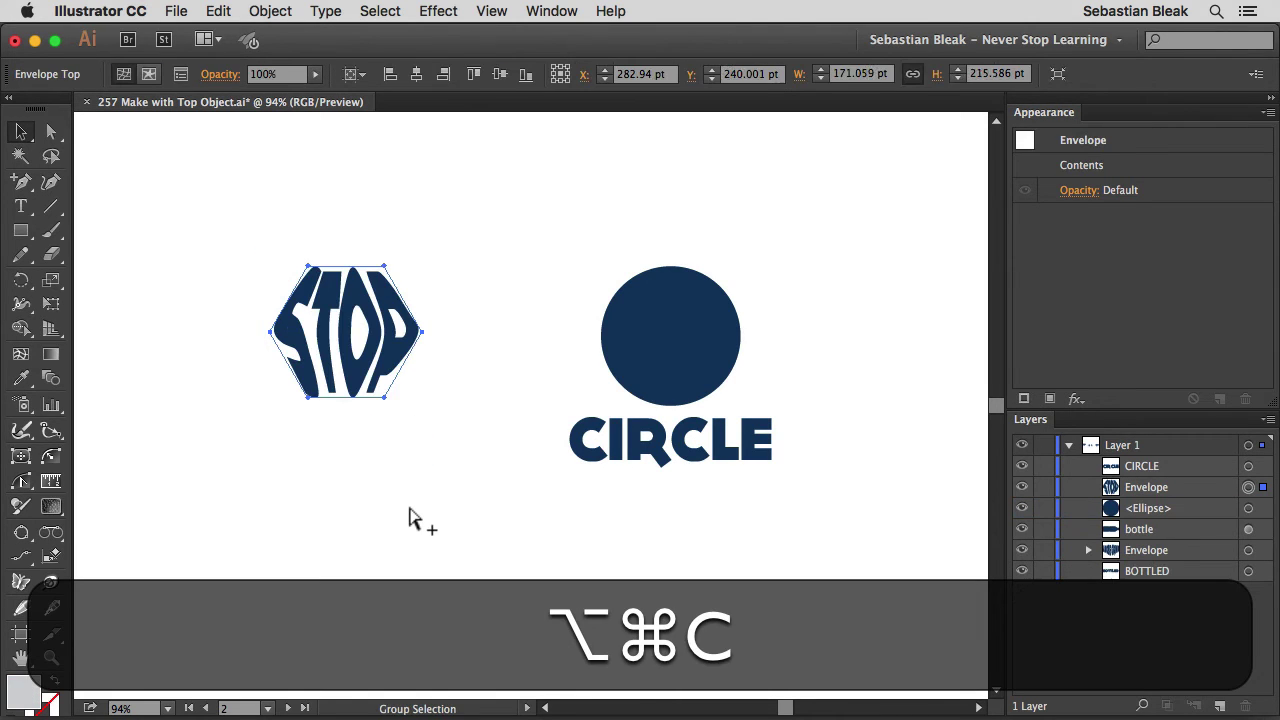
{"action": "left_click", "coordinate": [408, 511]}
{"action": "key", "text": "super+space"}
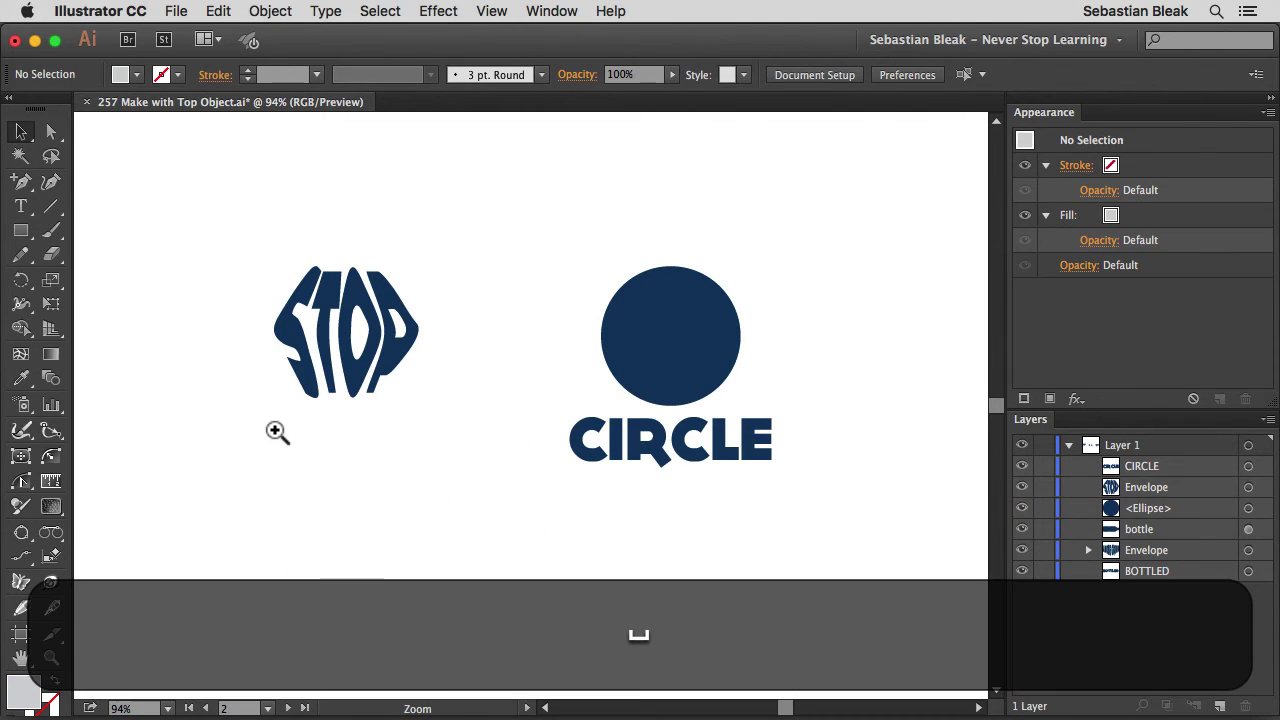
{"action": "left_click_drag", "start_coordinate": [277, 431], "coordinate": [457, 243]}
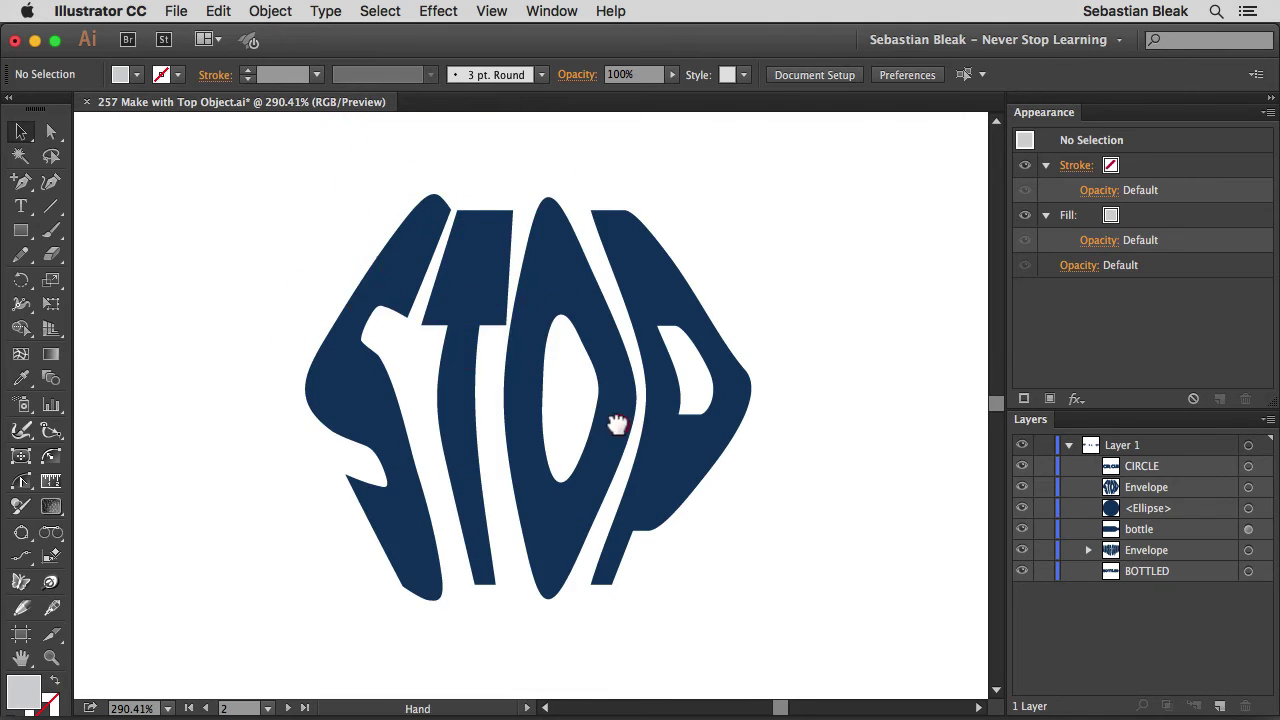
{"action": "left_click_drag", "start_coordinate": [614, 423], "coordinate": [561, 410]}
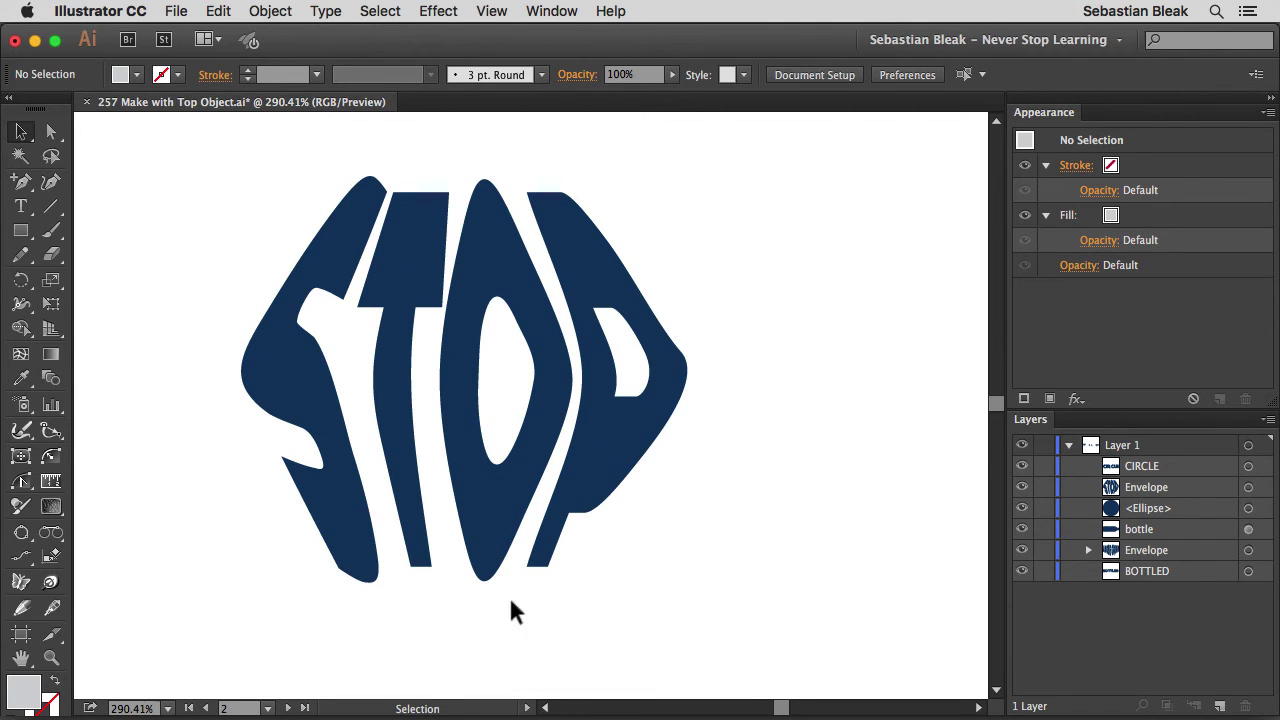
Fit the artboard, try warping CIRCLE into the circle, and dismiss the top-object warning.
{"action": "key", "text": "super+0"}
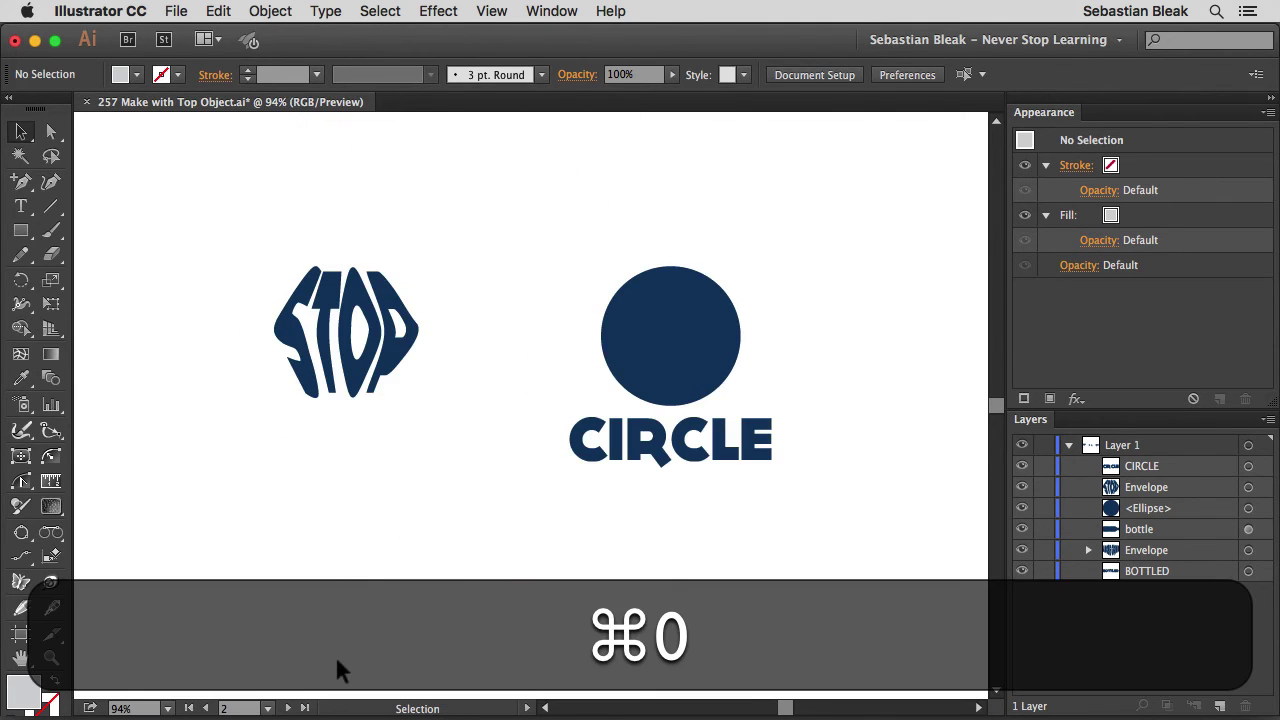
{"action": "left_click_drag", "start_coordinate": [603, 509], "coordinate": [702, 372]}
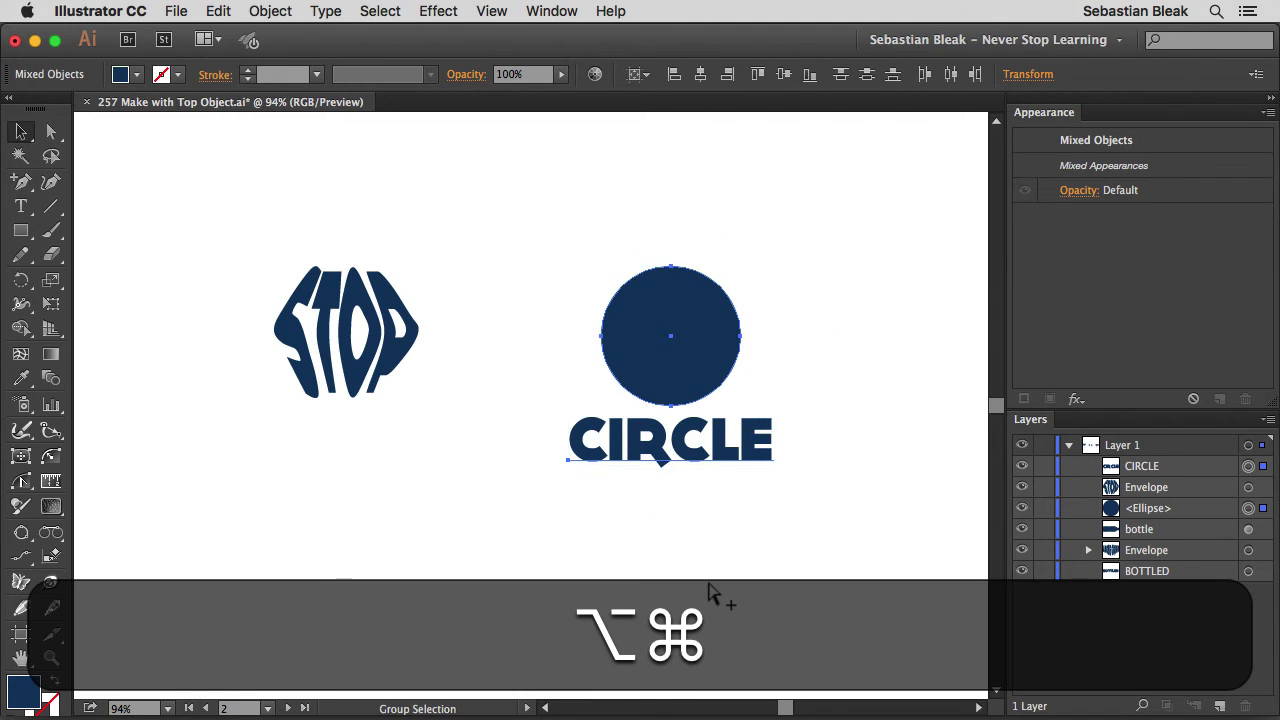
{"action": "key", "text": "alt+super+c"}
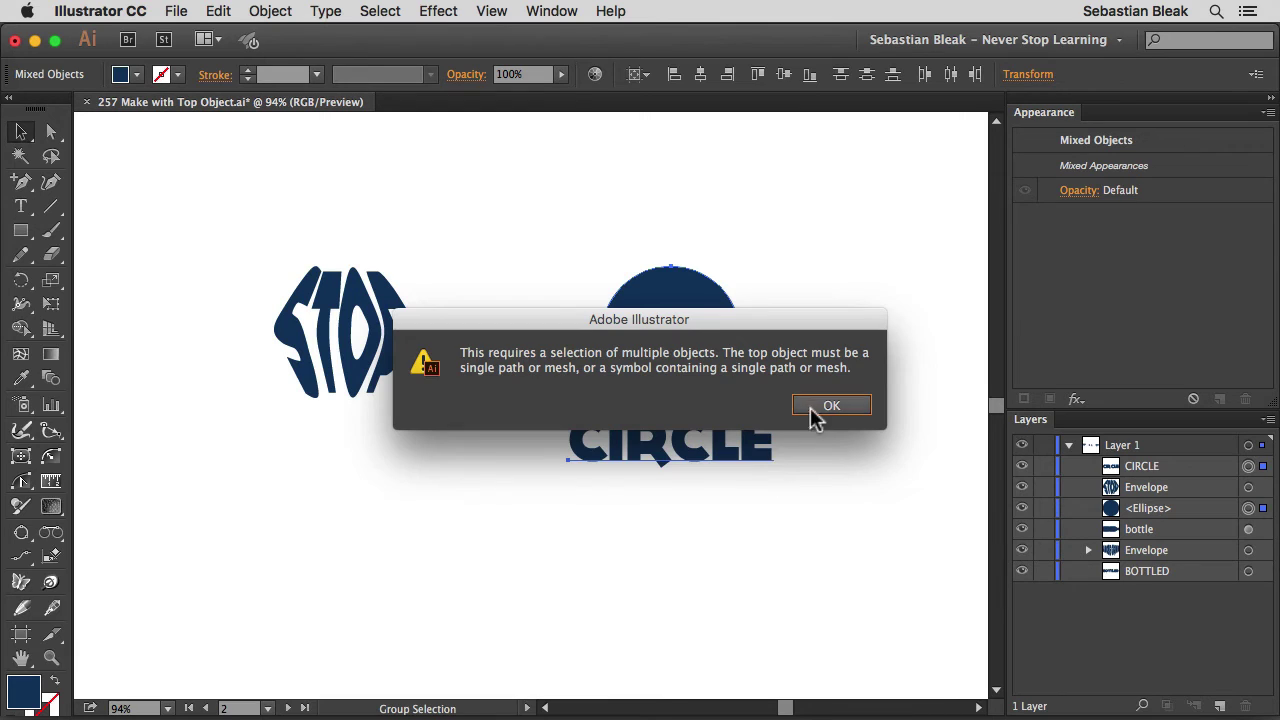
{"action": "left_click", "coordinate": [818, 408]}
Bring the circle shape to the front above the CIRCLE text with Shift+Cmd+].
{"action": "left_click", "coordinate": [833, 366]}
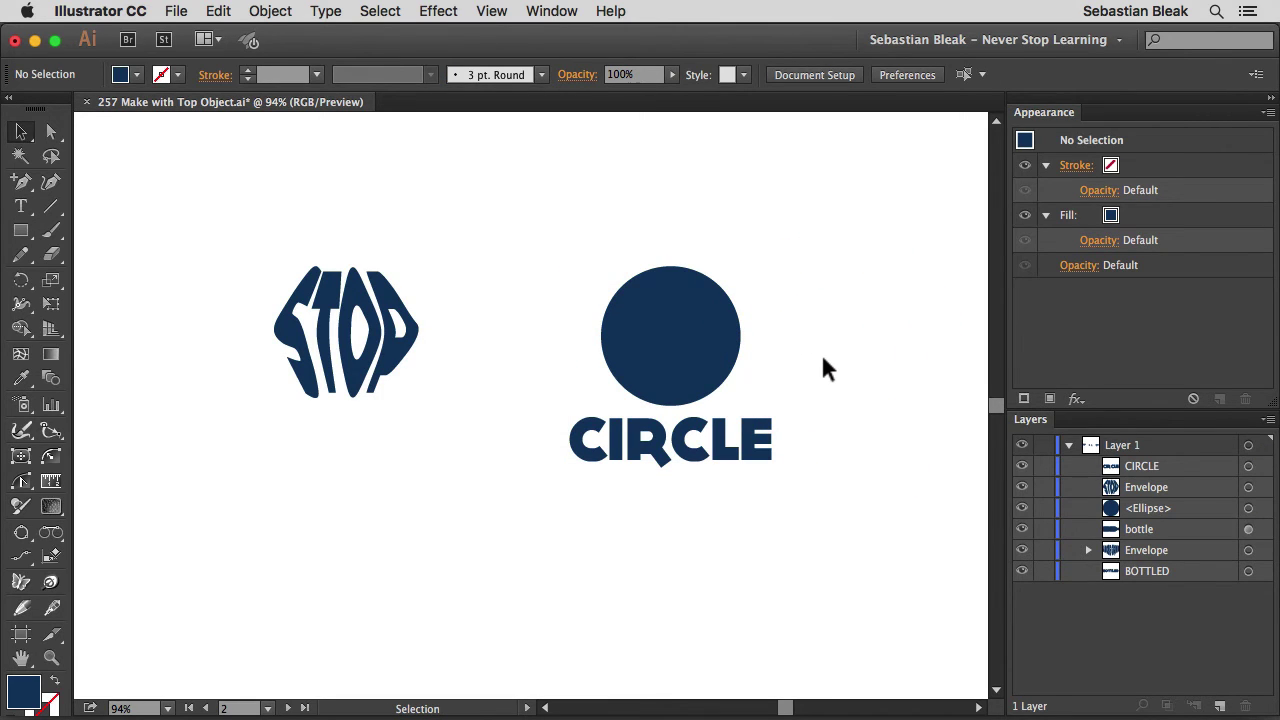
{"action": "left_click_drag", "start_coordinate": [821, 356], "coordinate": [620, 337]}
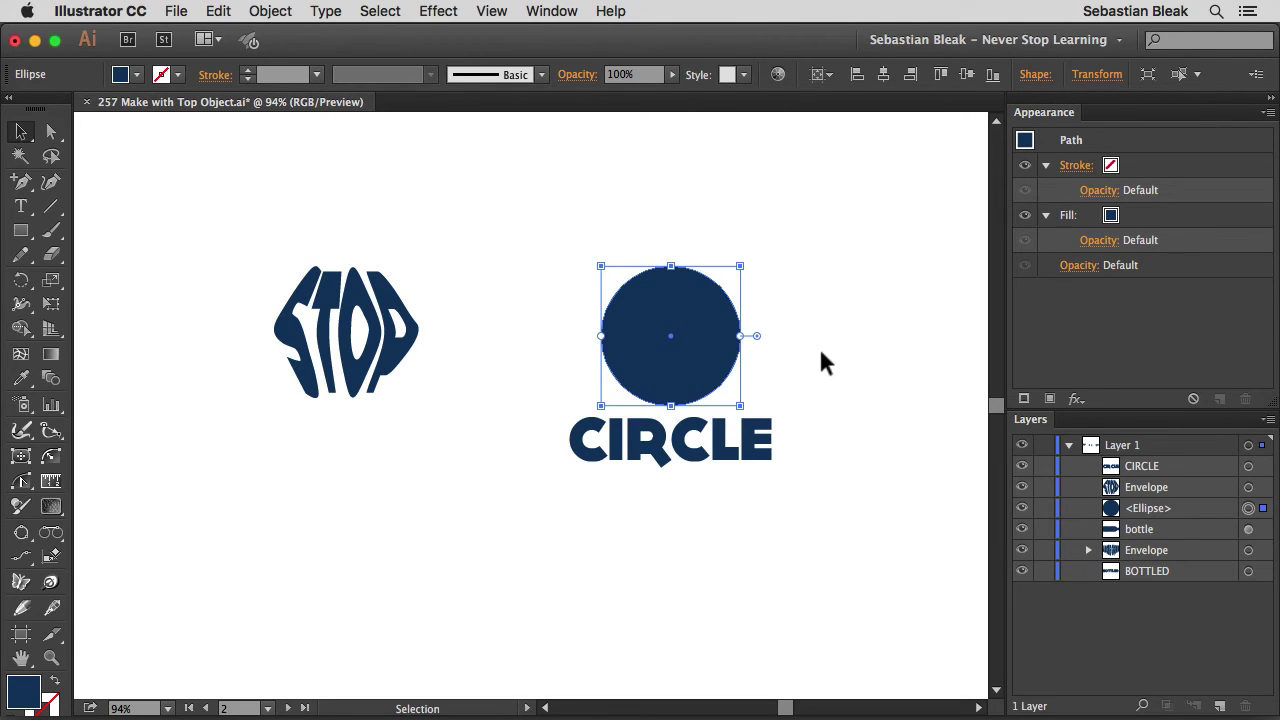
{"action": "key", "text": "super"}
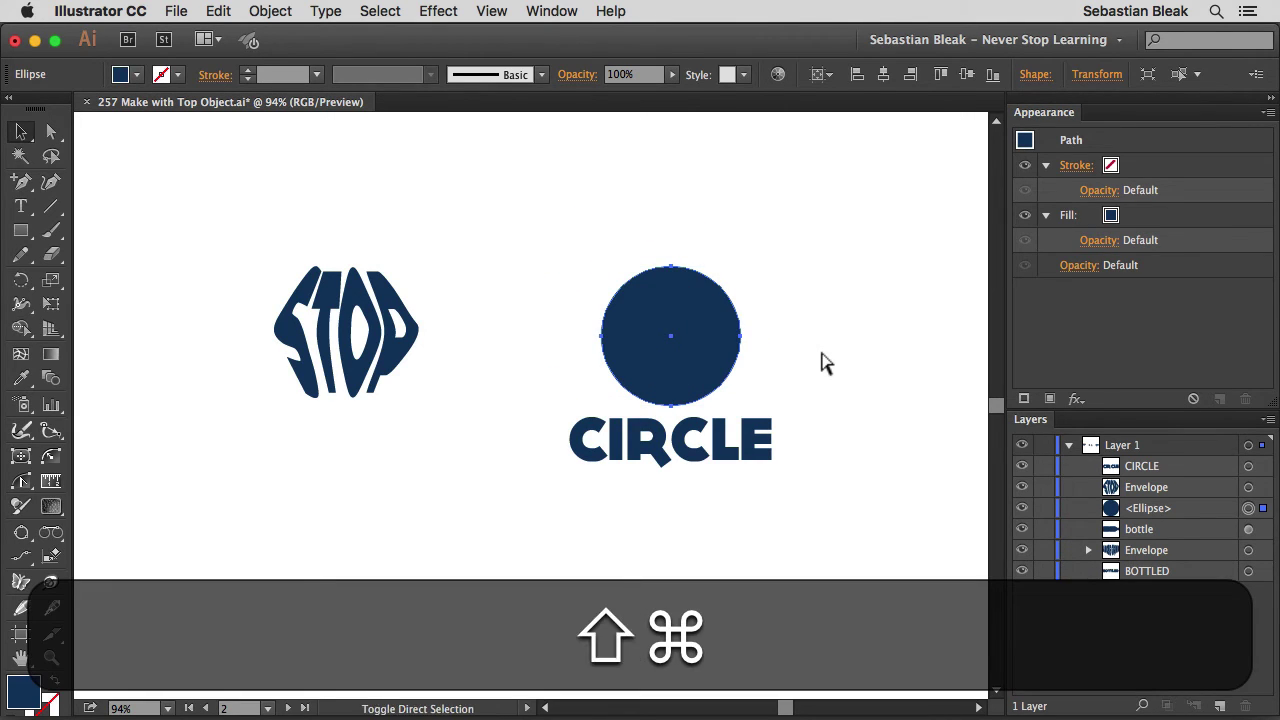
{"action": "key", "text": "super+shift+bracketright"}
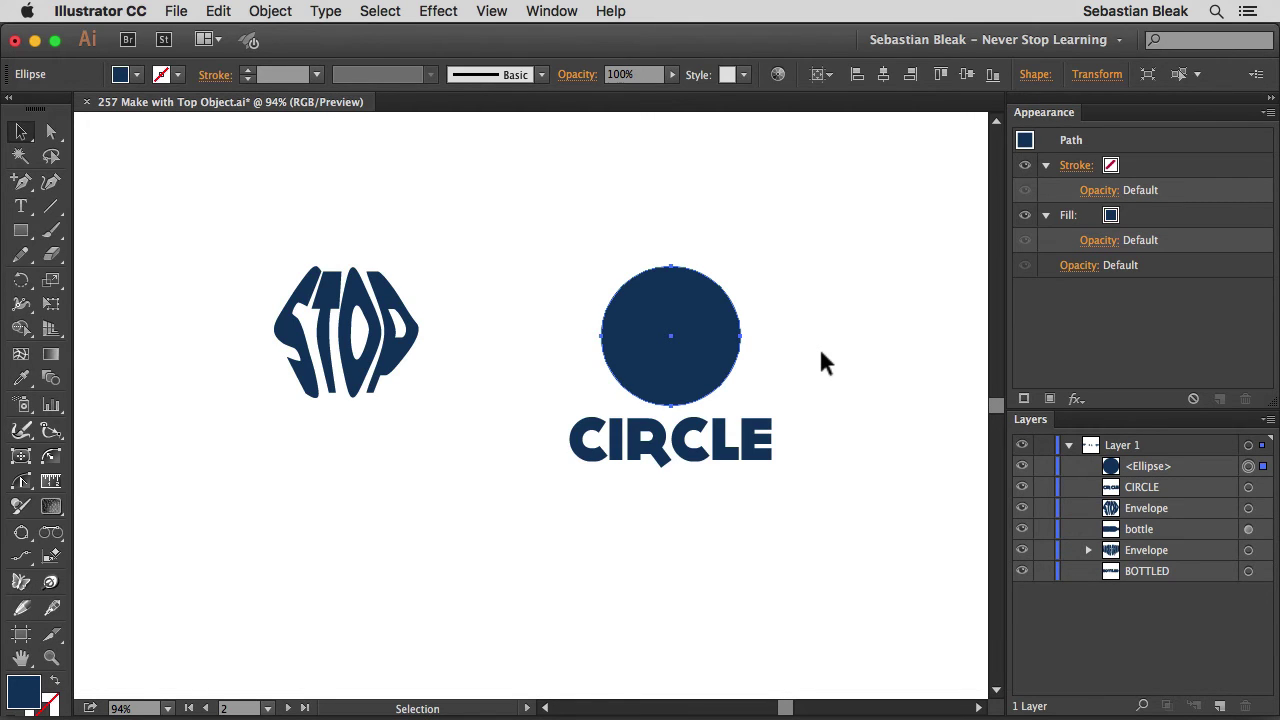
{"action": "scroll", "coordinate": [815, 370], "scroll_direction": "right", "scroll_amount": 1}
{"action": "left_click", "coordinate": [1214, 468]}
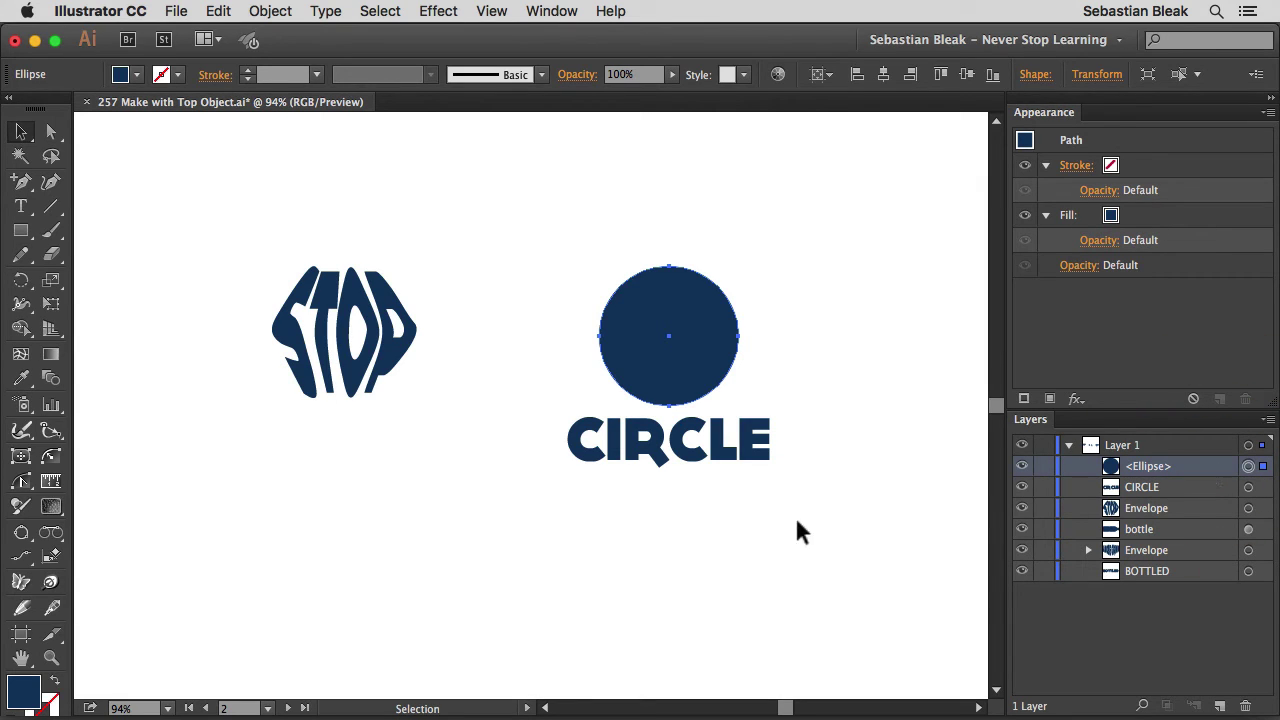
Warp CIRCLE into the circle with Opt+Cmd+C and zoom in to check it.
{"action": "left_click_drag", "start_coordinate": [753, 514], "coordinate": [590, 352]}
{"action": "key", "text": "alt+super+c"}
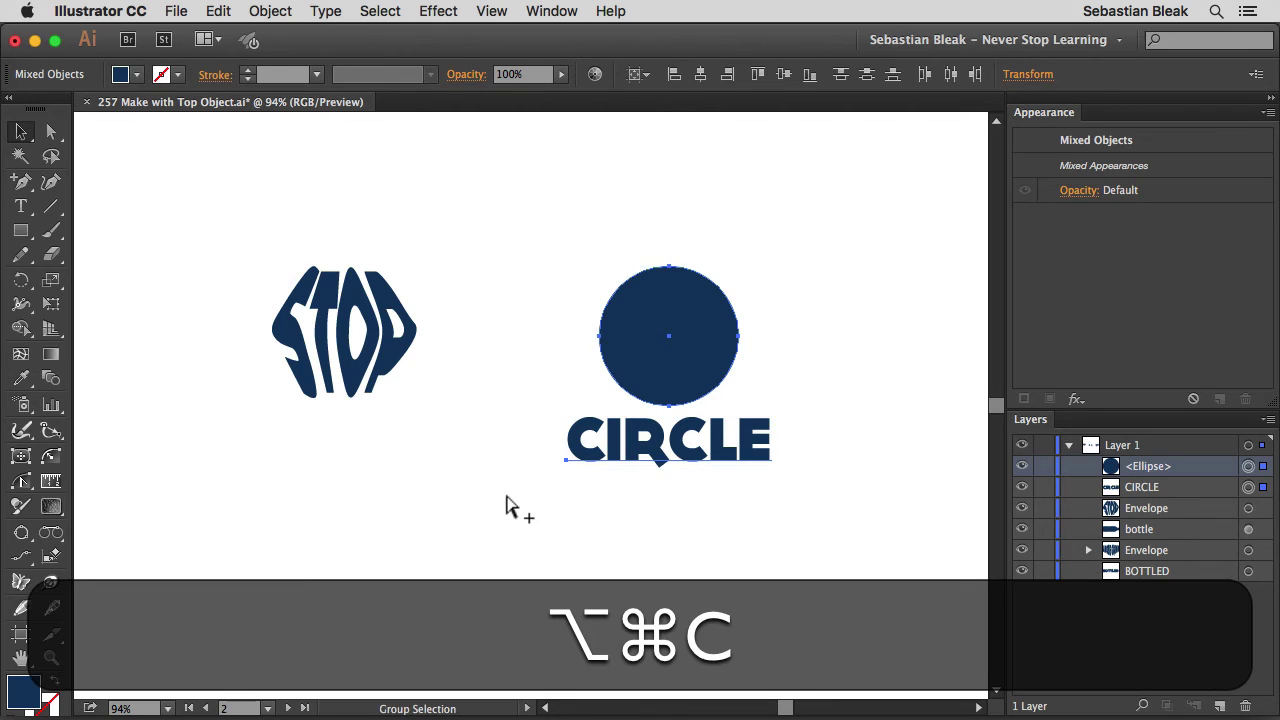
{"action": "left_click", "coordinate": [505, 500]}
{"action": "key", "text": "super+space"}
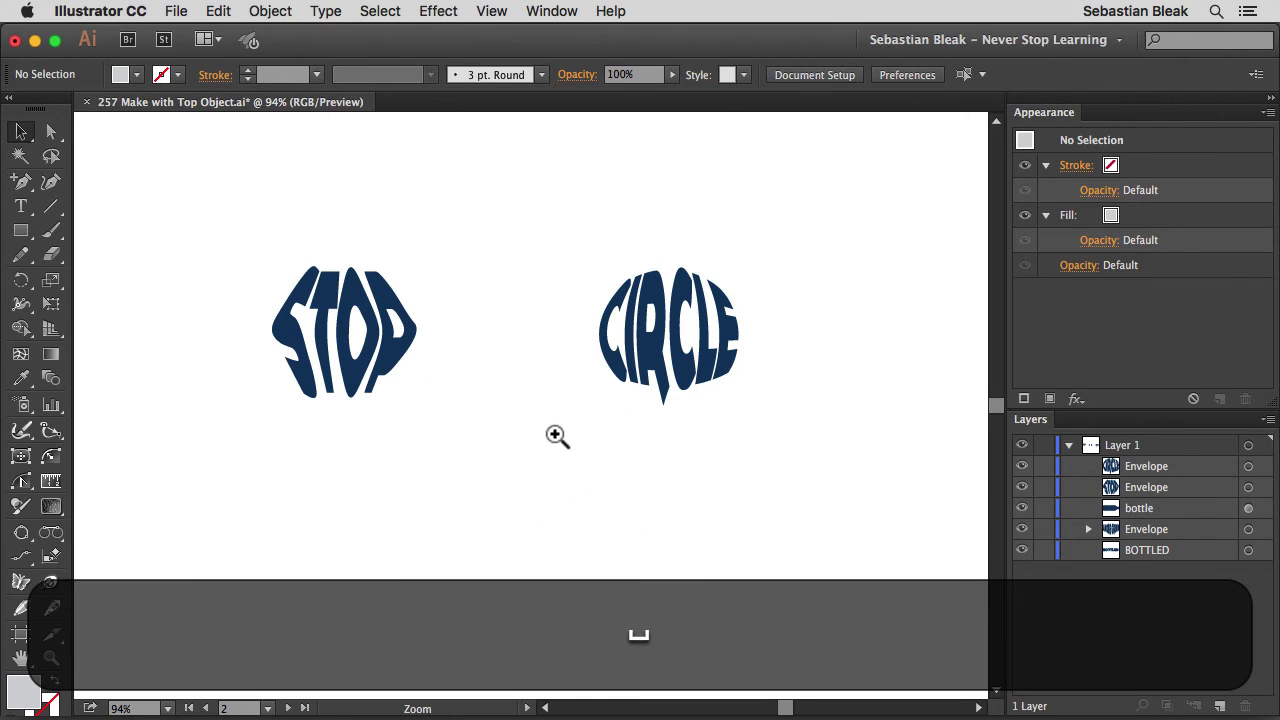
{"action": "left_click_drag", "start_coordinate": [560, 432], "coordinate": [766, 254]}
{"action": "left_click_drag", "start_coordinate": [792, 350], "coordinate": [760, 356]}
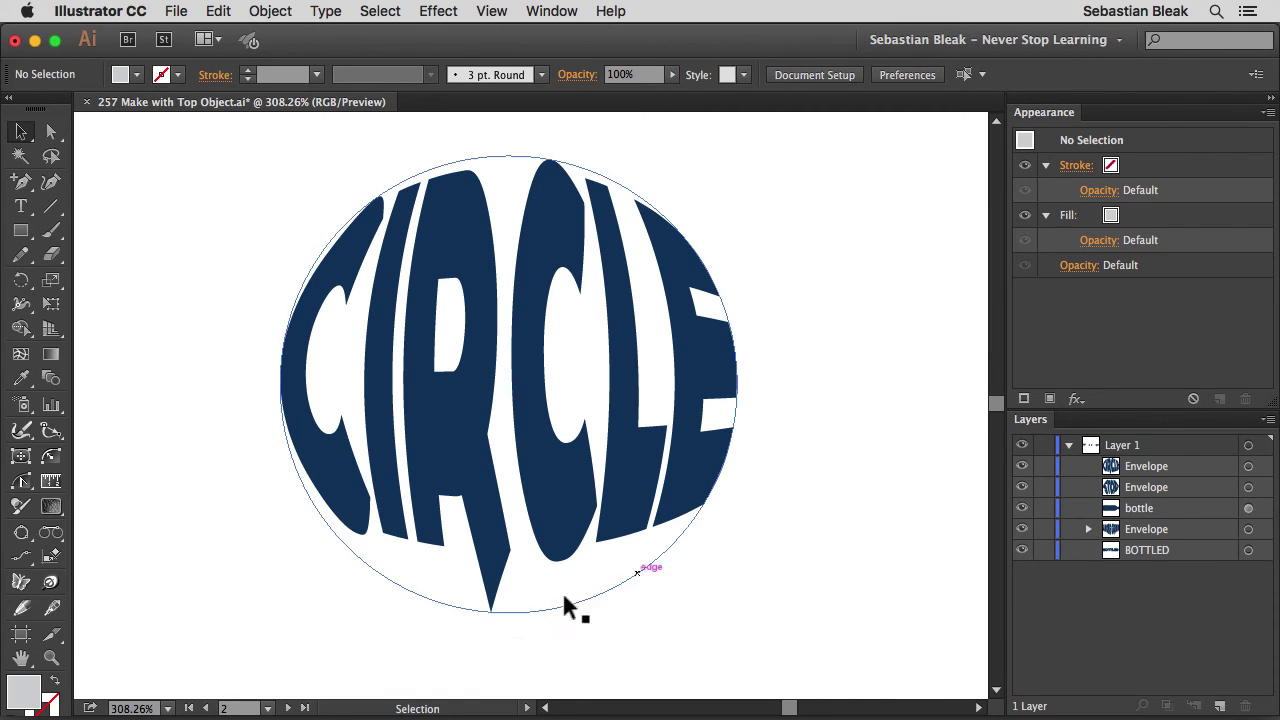
Go to the bottle artboard and select the bottle shape.
{"action": "left_click", "coordinate": [304, 706]}
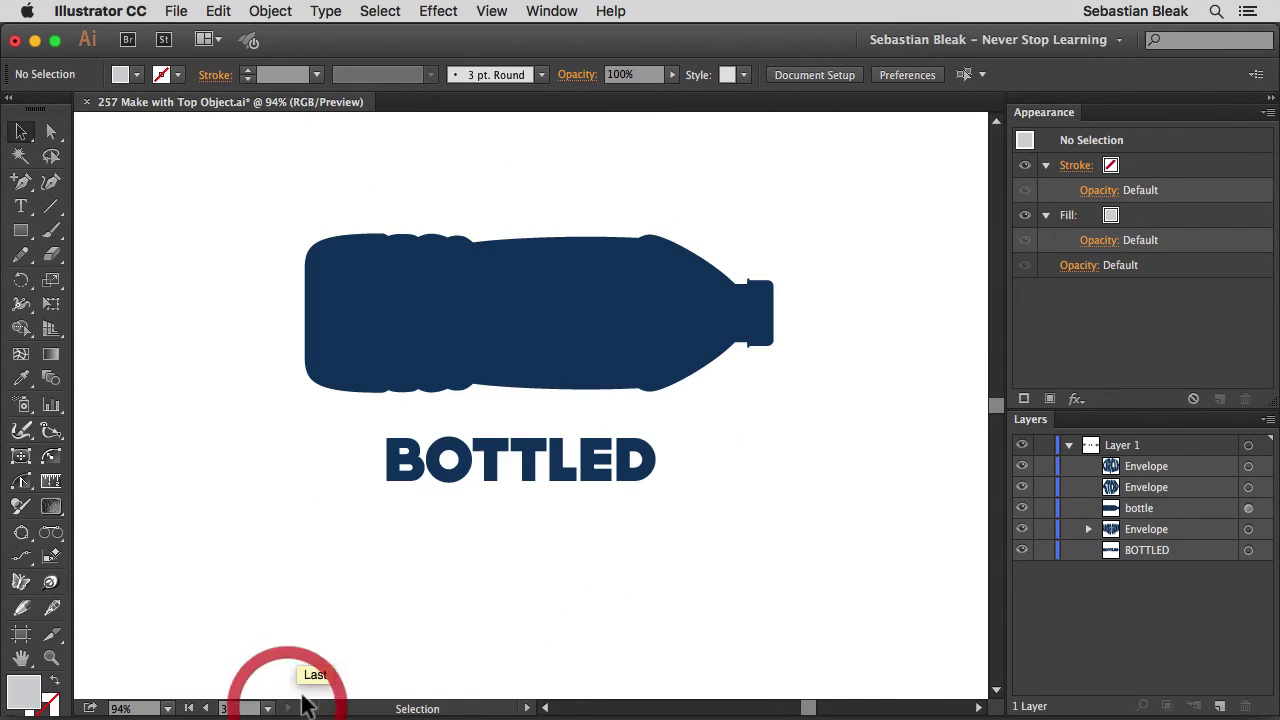
{"action": "left_click", "coordinate": [416, 543]}
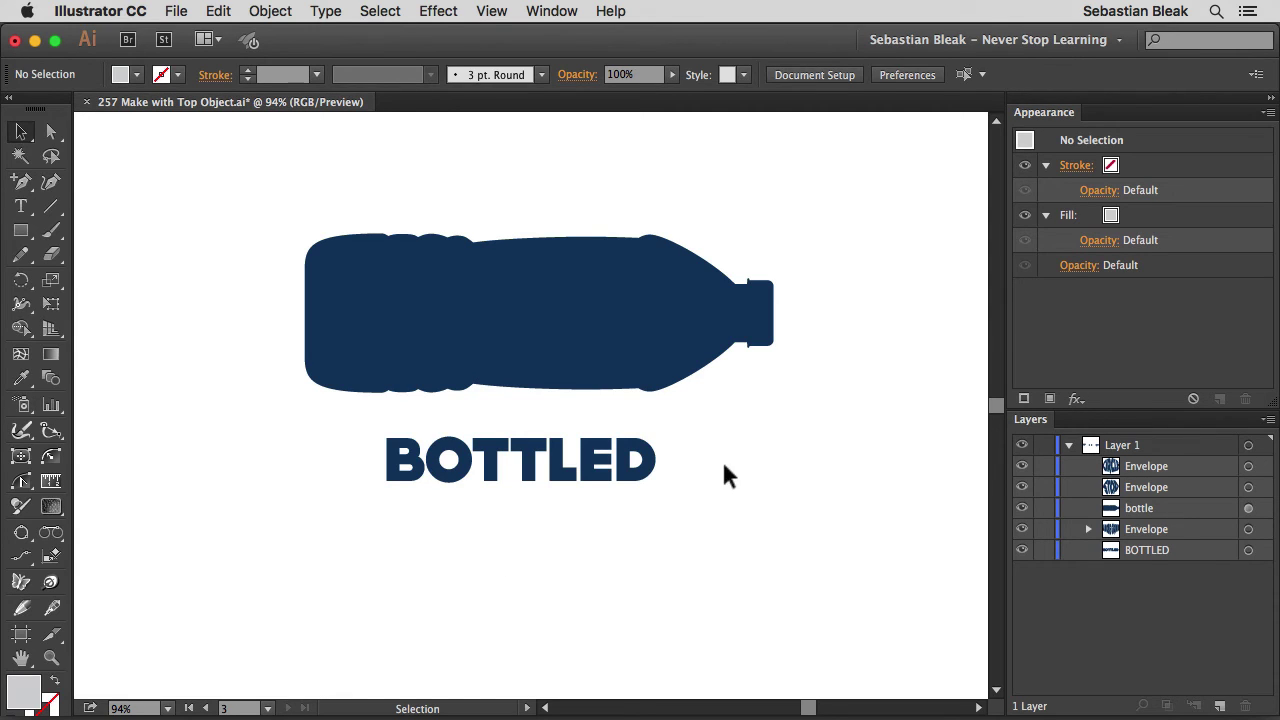
{"action": "left_click_drag", "start_coordinate": [790, 407], "coordinate": [693, 342]}
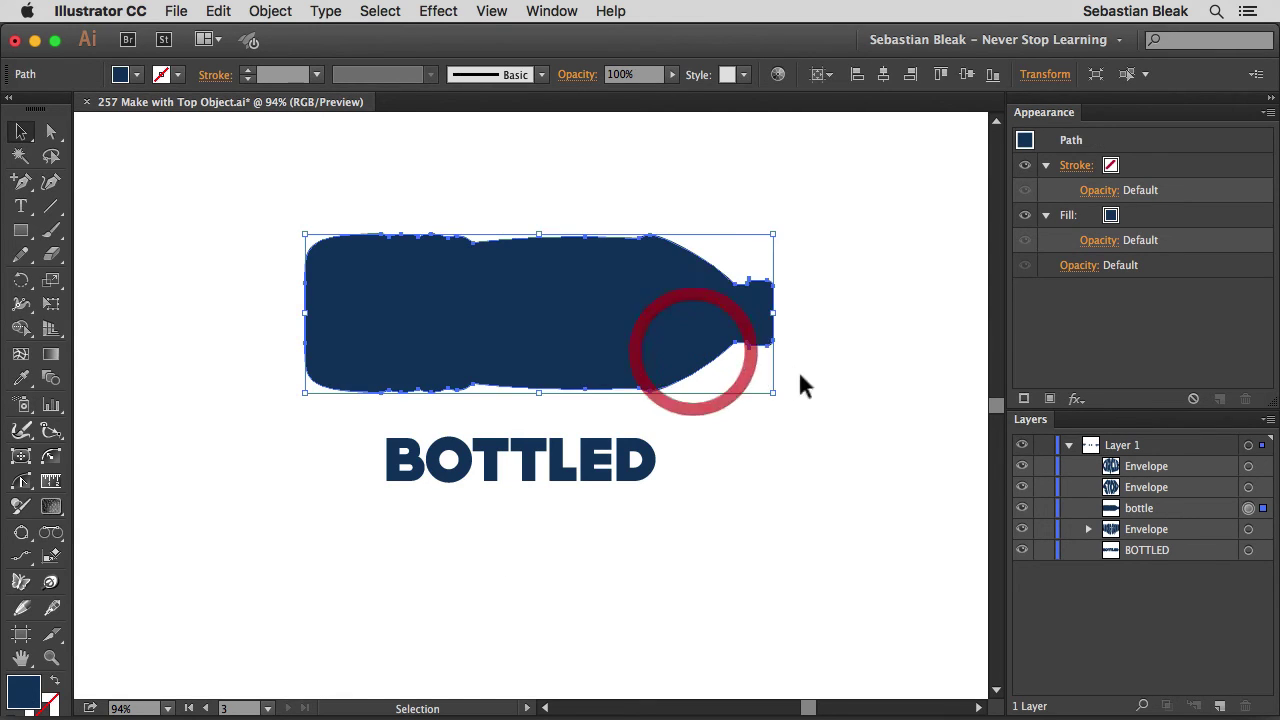
{"action": "left_click", "coordinate": [1106, 140]}
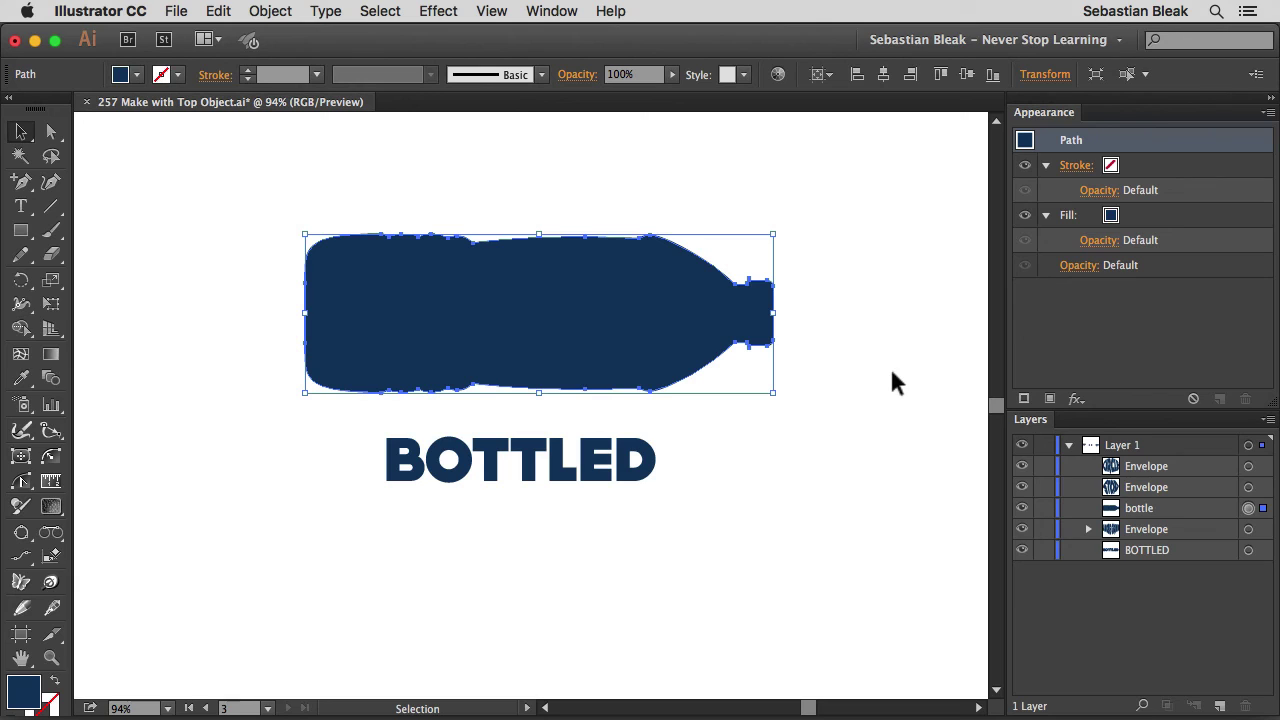
Warp BOTTLED into the bottle shape with Opt+Cmd+C and zoom in on the result.
{"action": "left_click_drag", "start_coordinate": [712, 539], "coordinate": [526, 354]}
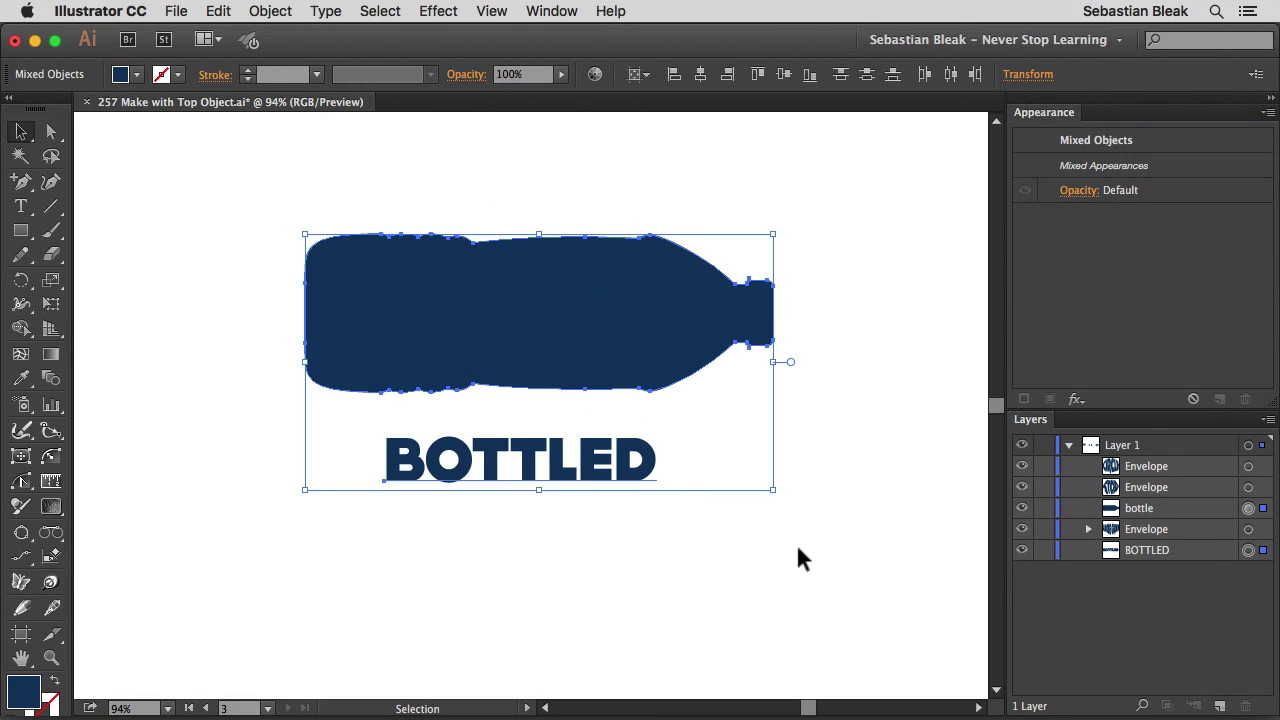
{"action": "key", "text": "alt+super+c"}
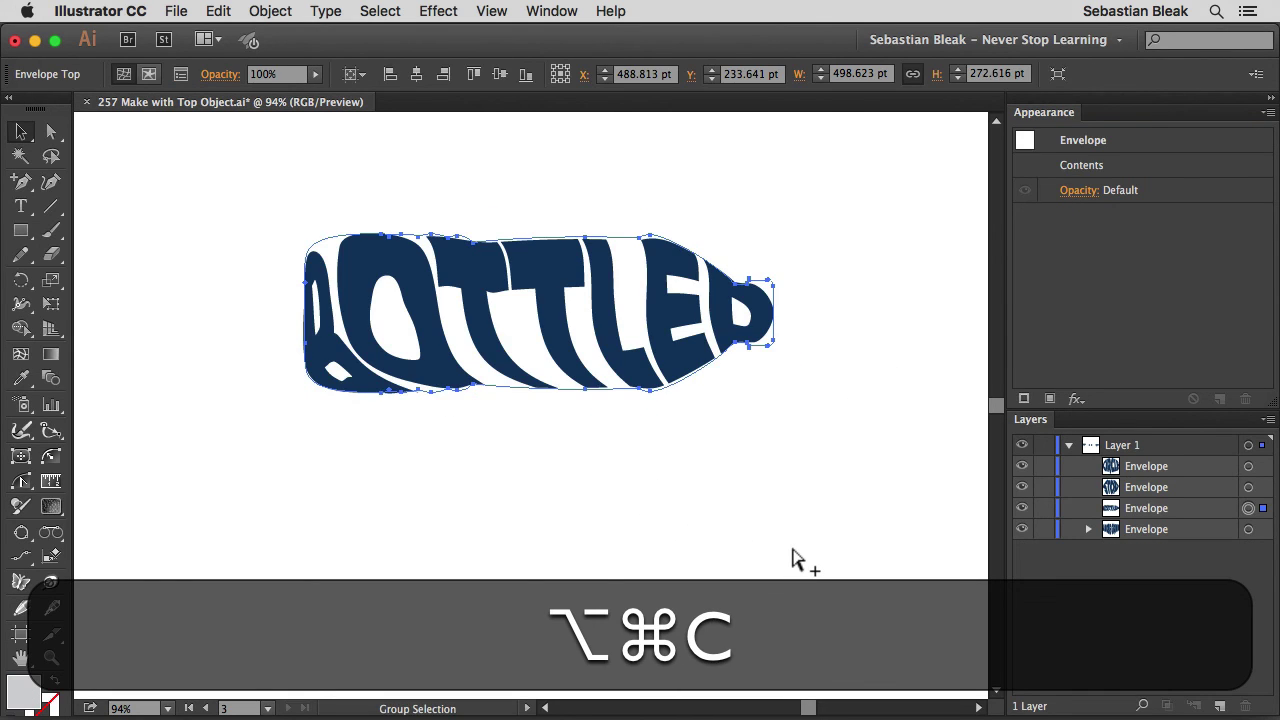
{"action": "left_click", "coordinate": [654, 489]}
{"action": "key", "text": "space"}
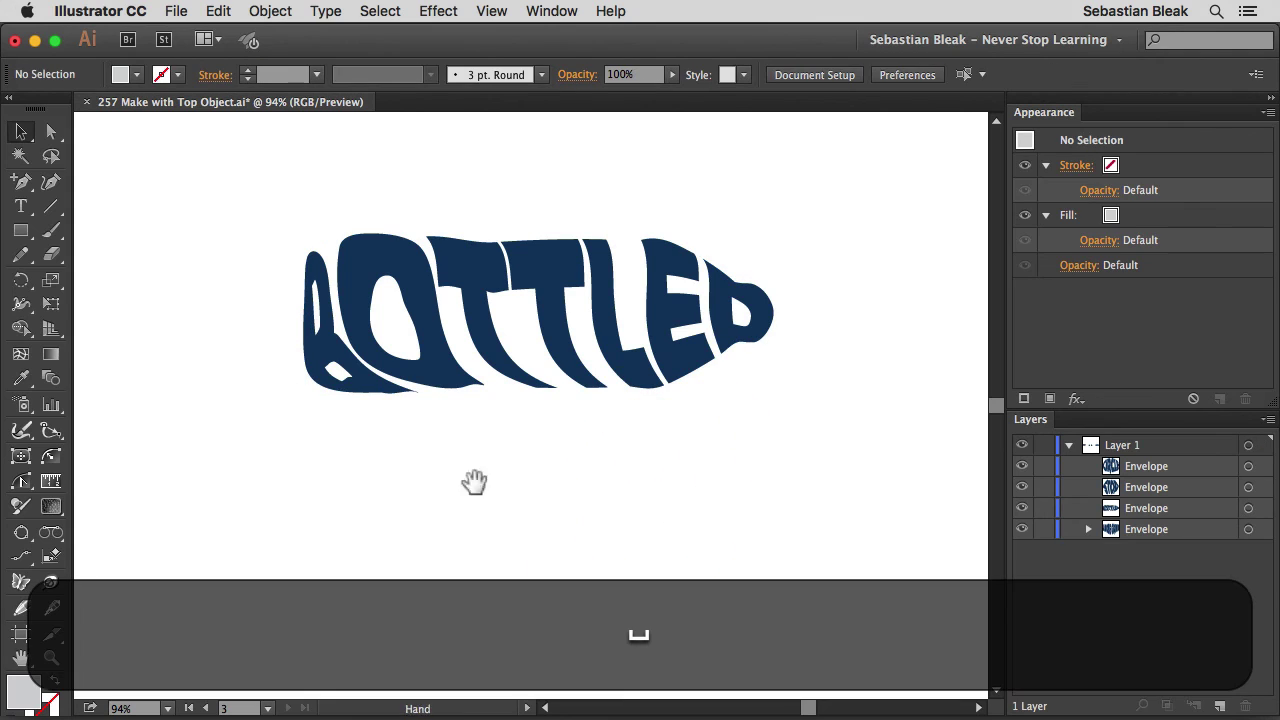
{"action": "left_click_drag", "start_coordinate": [265, 471], "coordinate": [800, 188]}
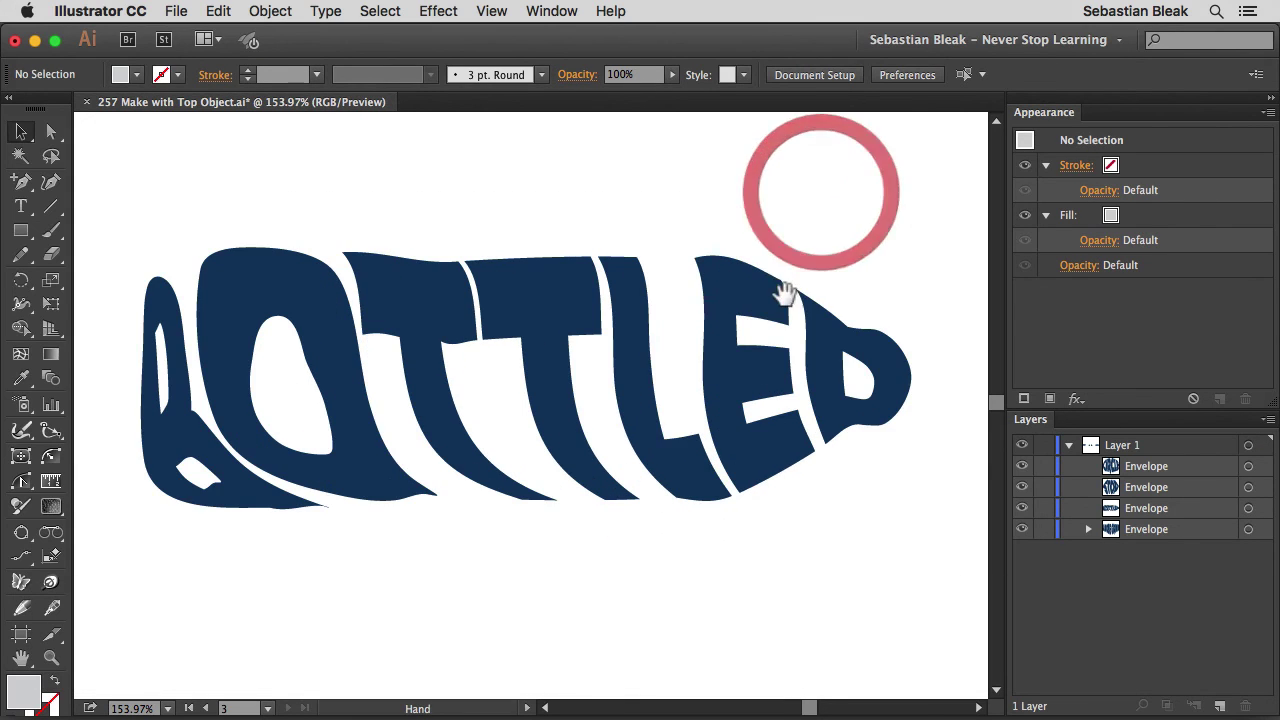
{"action": "mouse_move", "coordinate": [786, 286]}
{"action": "left_mouse_down"}
{"action": "mouse_move", "coordinate": [820, 302]}
{"action": "mouse_move", "coordinate": [789, 286]}
{"action": "left_mouse_up"}
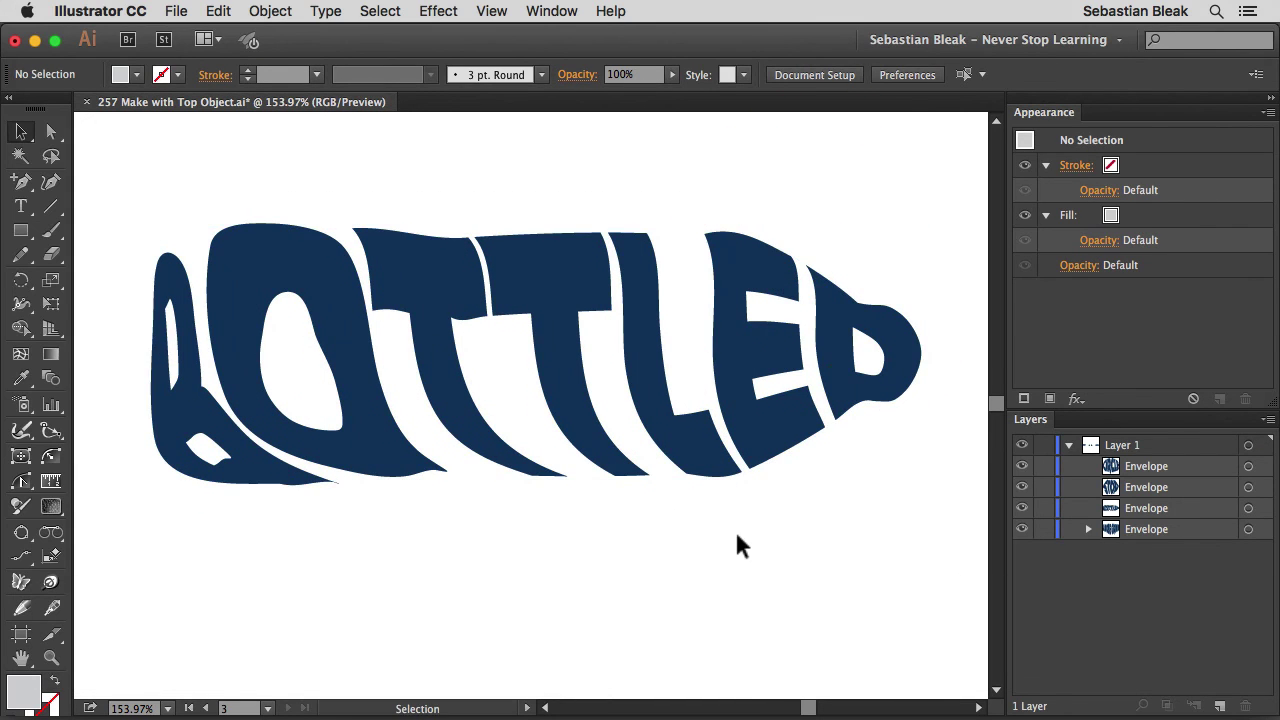